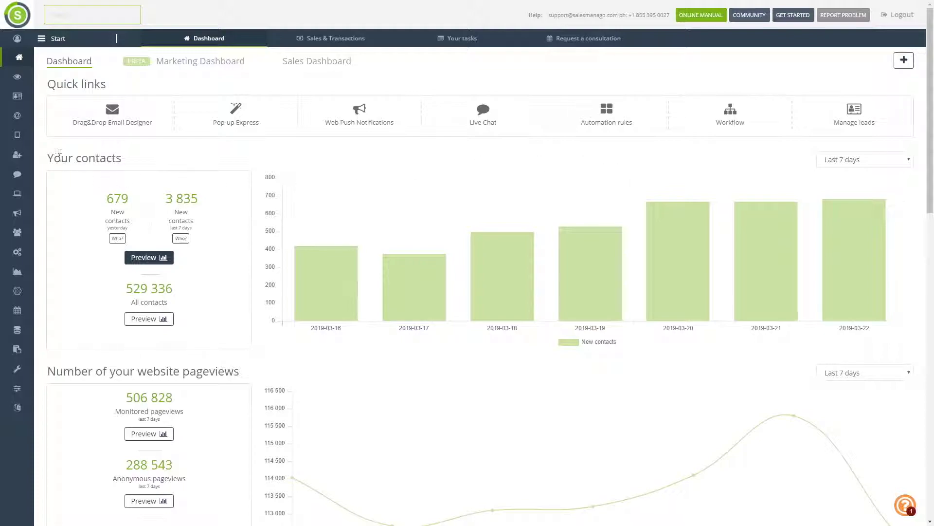
Step: Open the send form for the "Ecommerce special promotion" email from the email marketing list
click(16, 117)
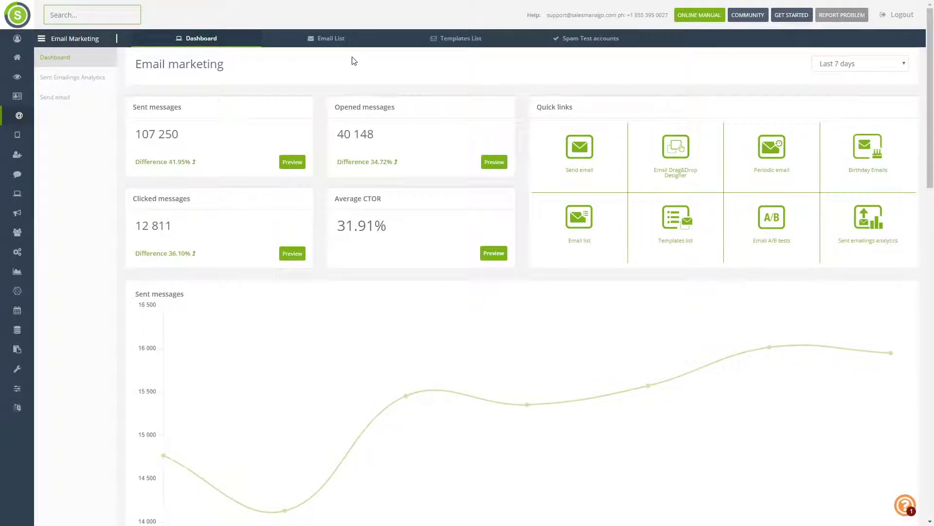
click(349, 38)
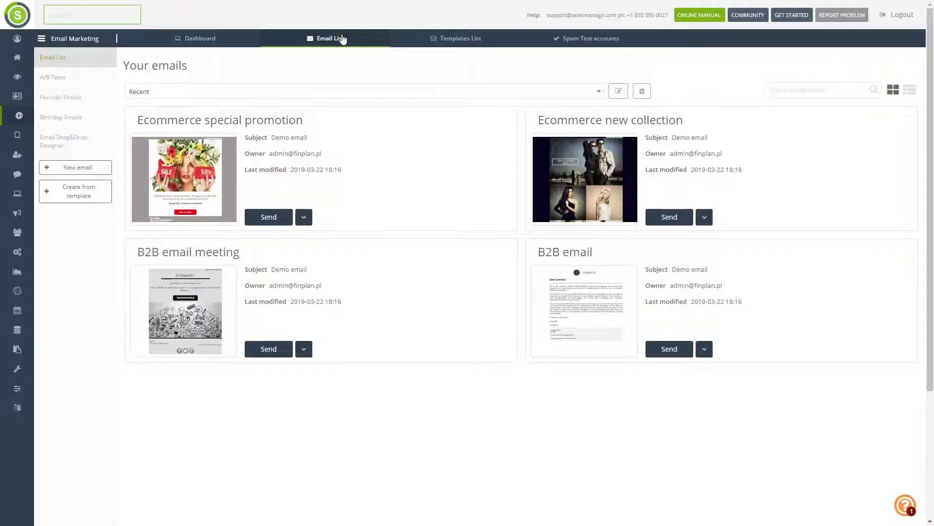
click(270, 217)
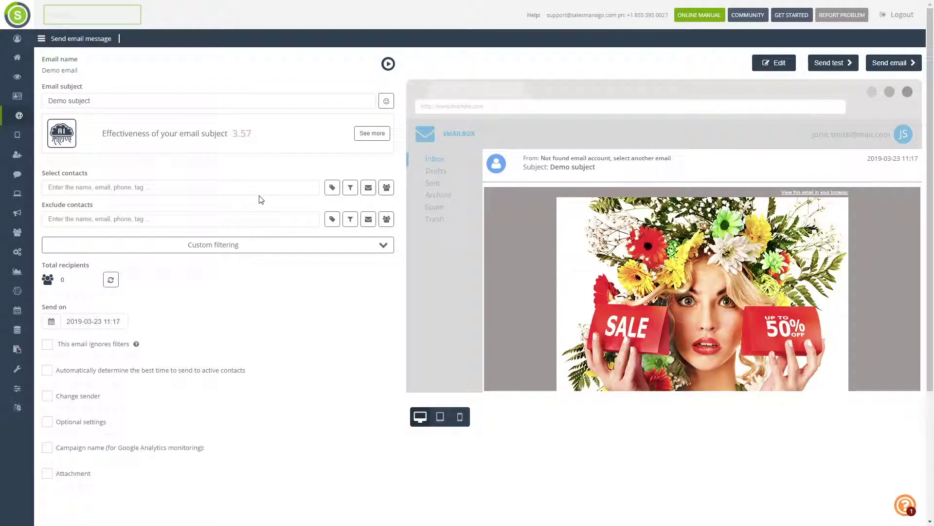
click(259, 194)
Step: Set the email subject to "Check out our new sale!" followed by a pointing-finger symbol
click(211, 100)
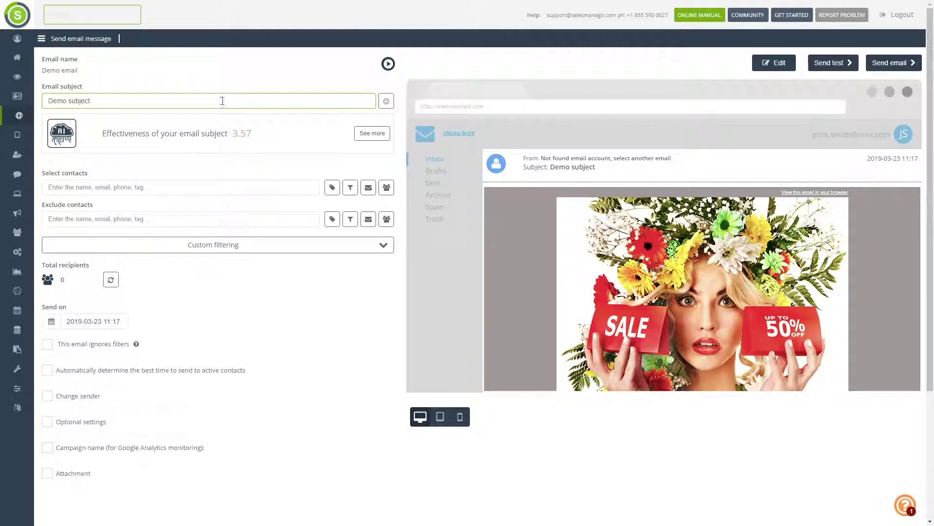
drag(131, 102, 18, 100)
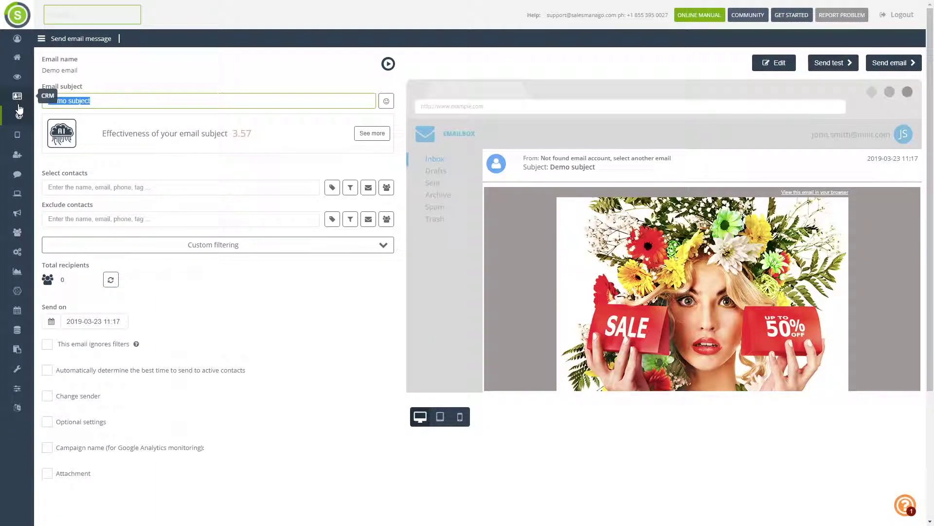
text(Check o)
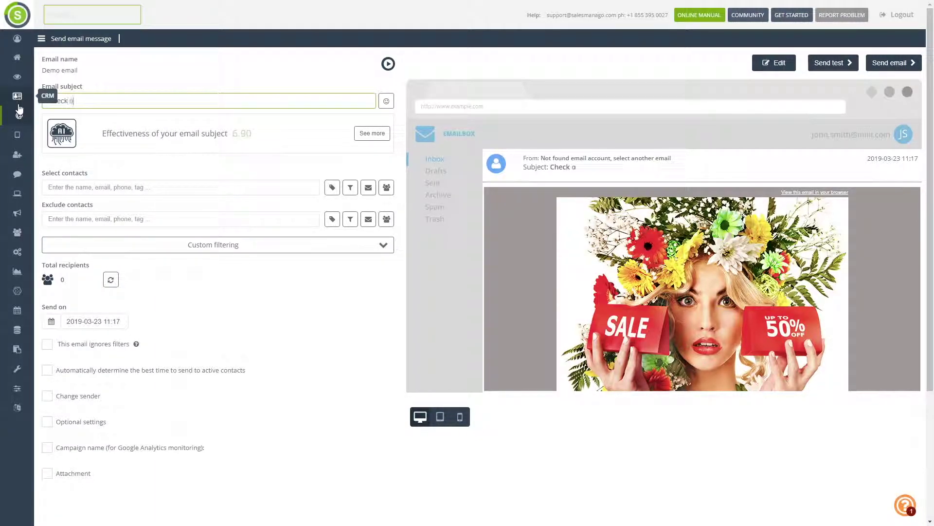
text(ut our new sale)
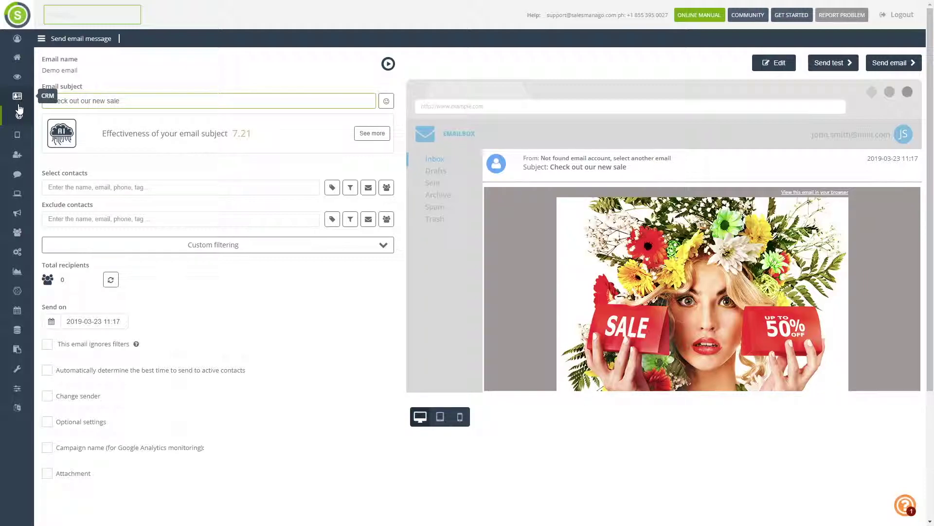
text(!)
click(387, 101)
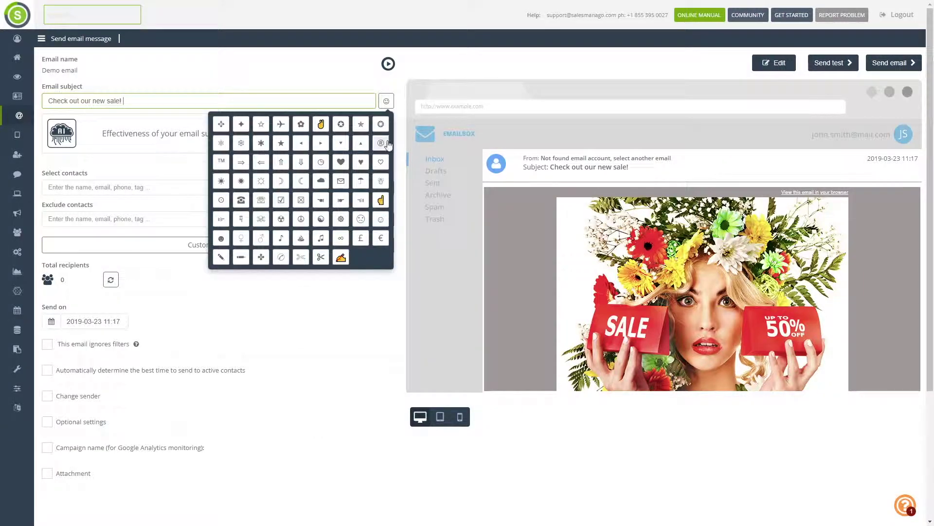
click(381, 199)
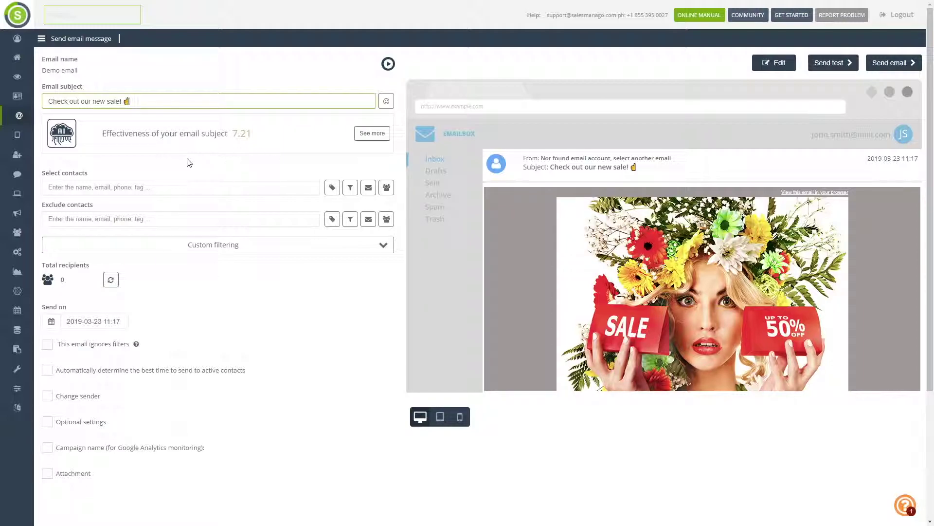
Step: Select the Monitored contacts as recipients, leaving the excluded contacts empty
click(149, 186)
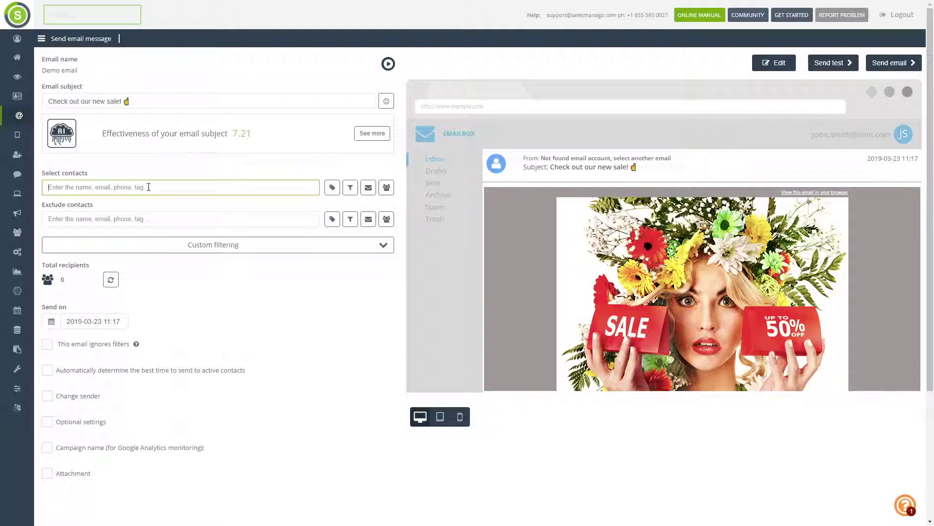
text(monitored)
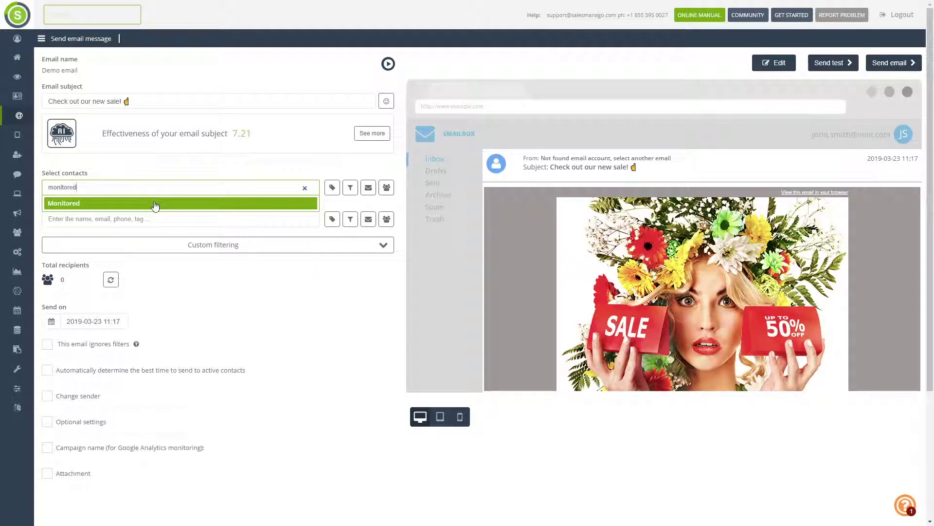
click(155, 204)
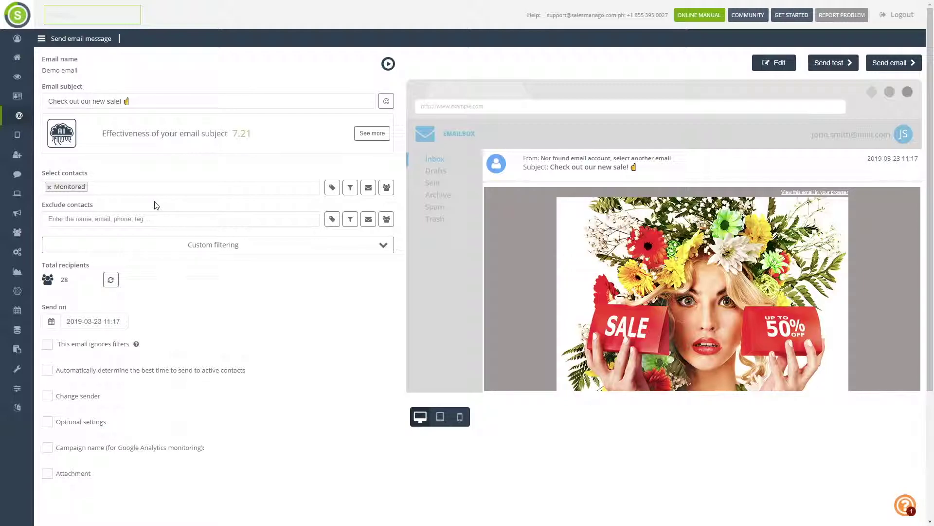
click(114, 218)
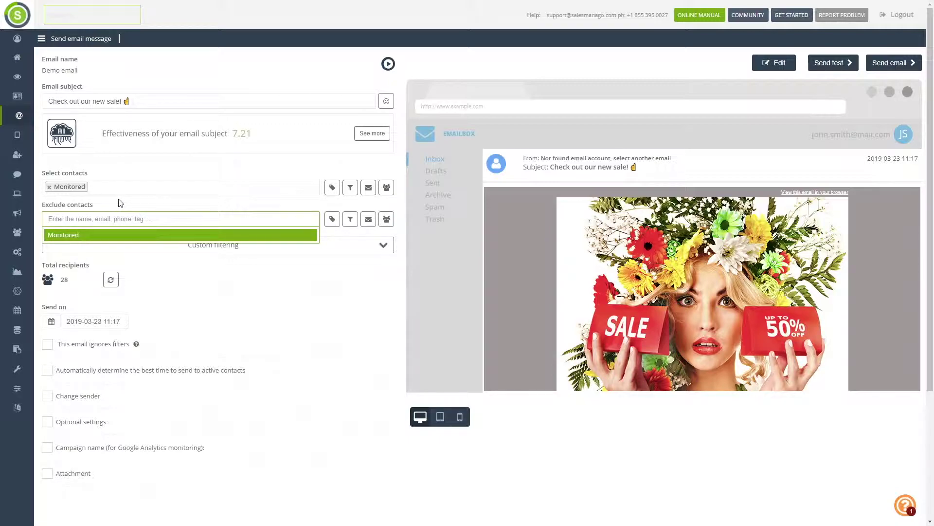
click(118, 205)
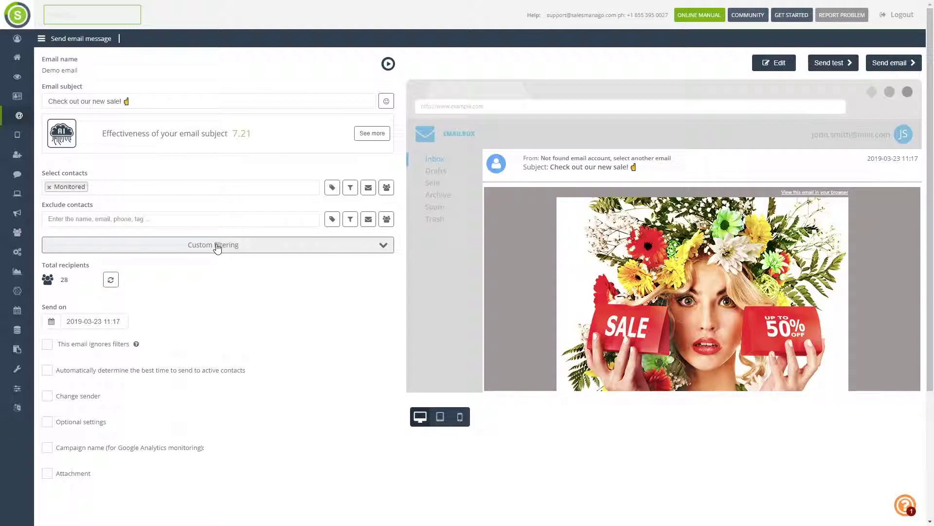
Step: Add a custom details filter for contacts whose shoe_size equals 11
click(268, 250)
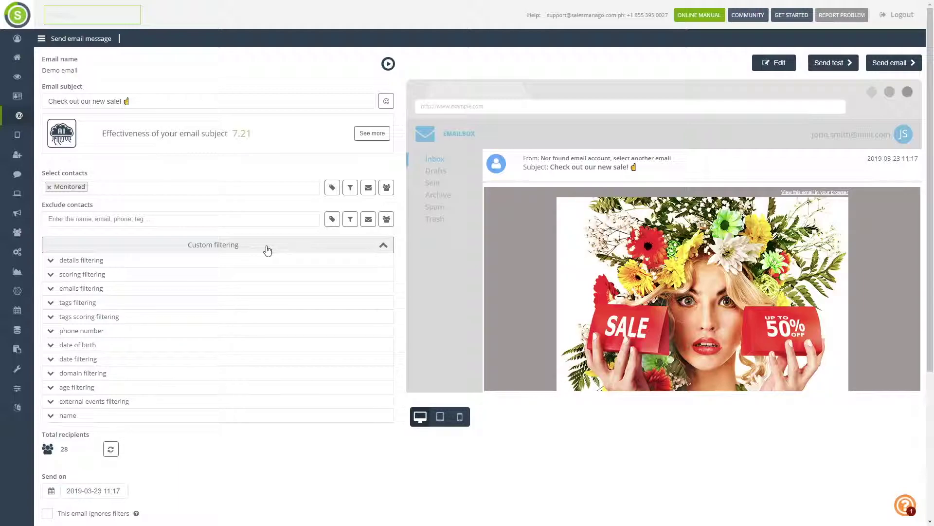
scroll(282, 224, down, 3)
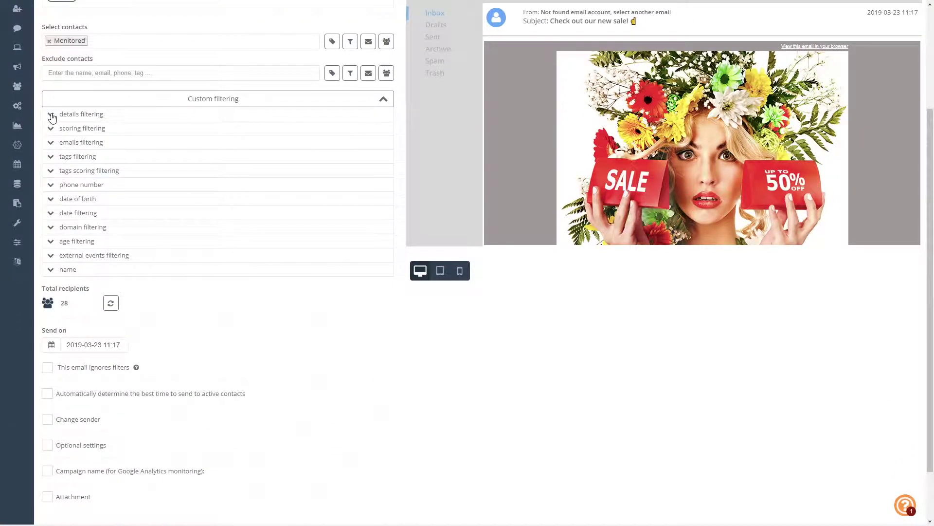
click(51, 115)
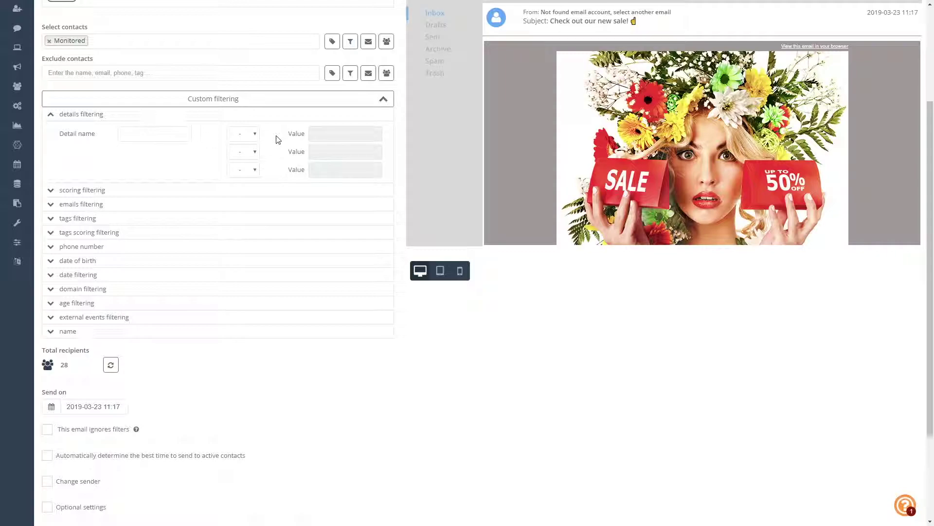
click(160, 133)
text(shoe _size)
click(252, 136)
click(255, 173)
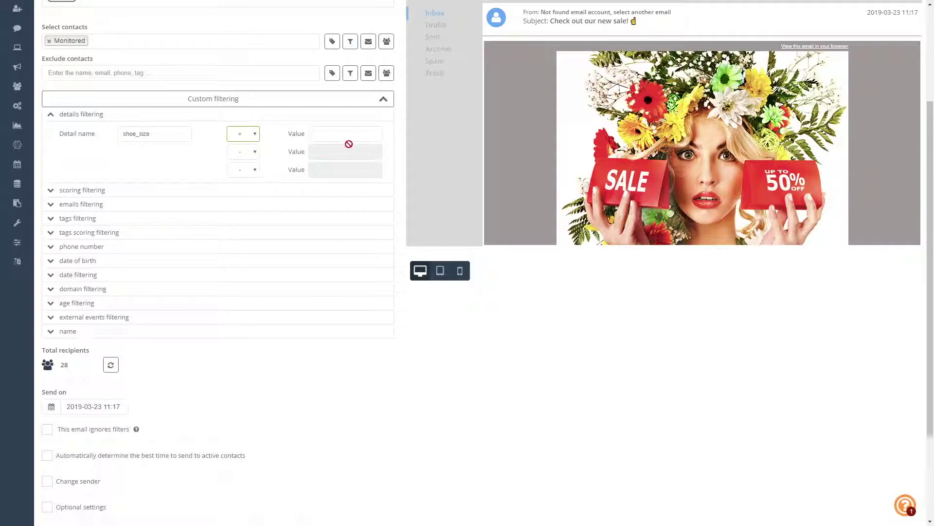
click(351, 135)
text(11)
click(50, 117)
Step: Set the value of the custom scoring filter to 100
click(51, 129)
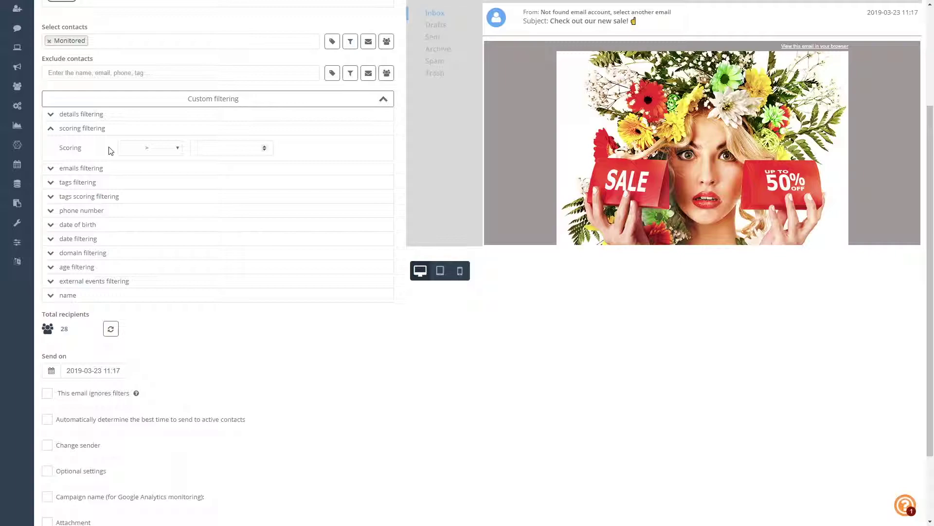
click(212, 148)
text(100)
click(170, 152)
click(53, 129)
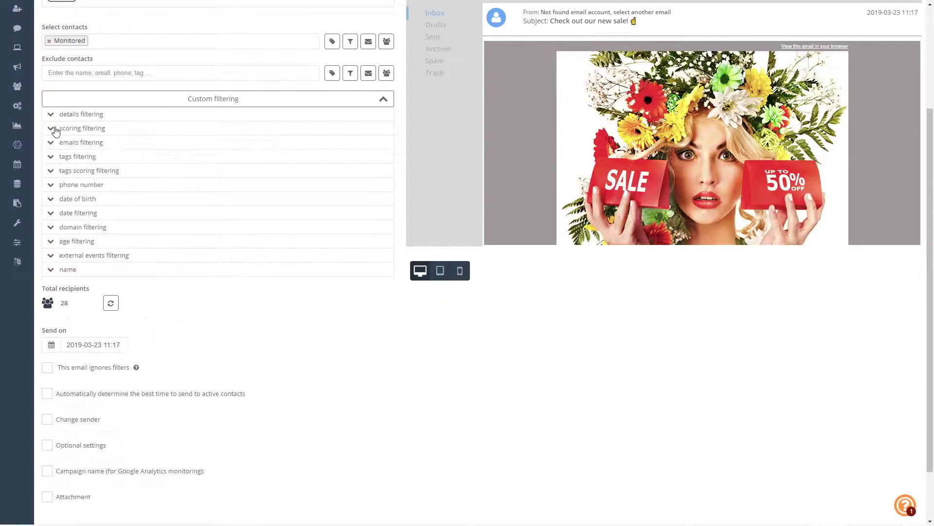
Step: Set the Sent condition in the emails filtering, choosing a comparison operator and the value 20
click(52, 146)
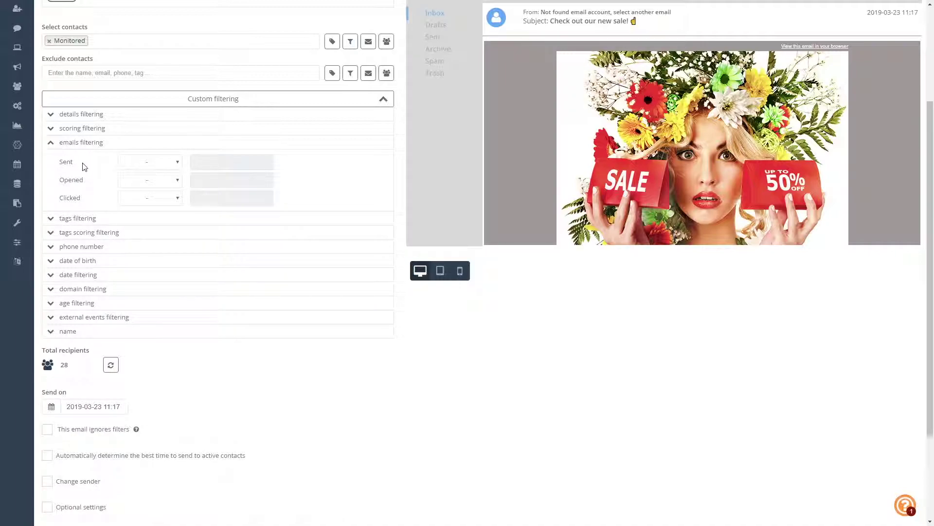
click(176, 164)
click(155, 183)
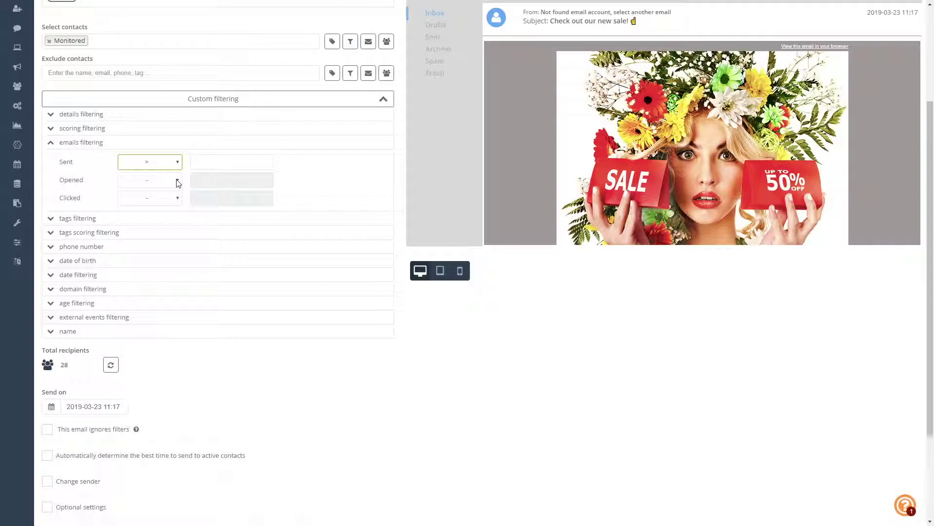
click(203, 166)
click(176, 165)
click(157, 193)
click(207, 169)
text(20)
click(302, 169)
click(51, 142)
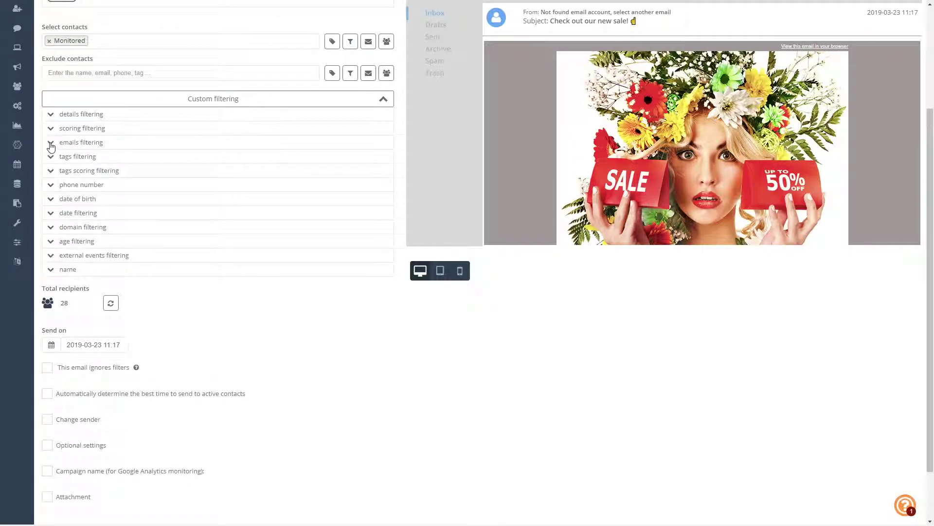
Step: Try out the tags filtering options for tag created, has any of the following tags and has all tags
click(51, 157)
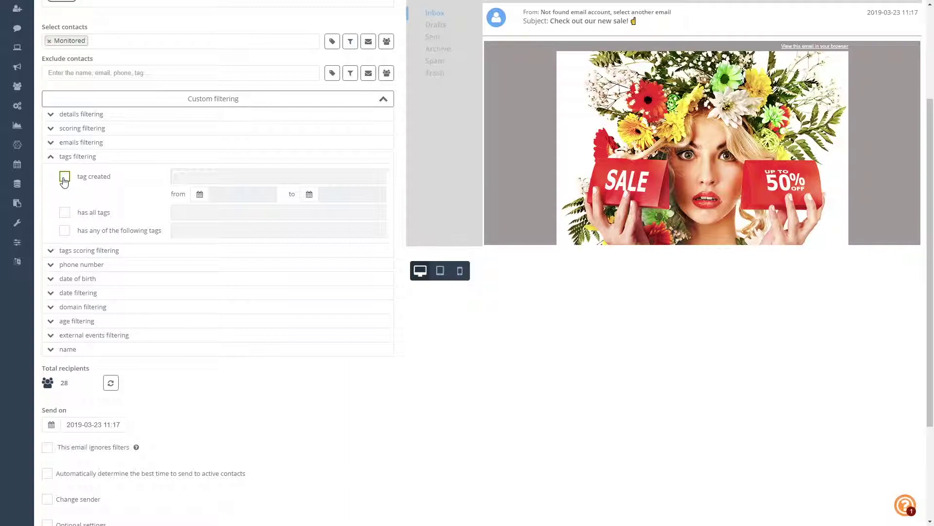
click(64, 178)
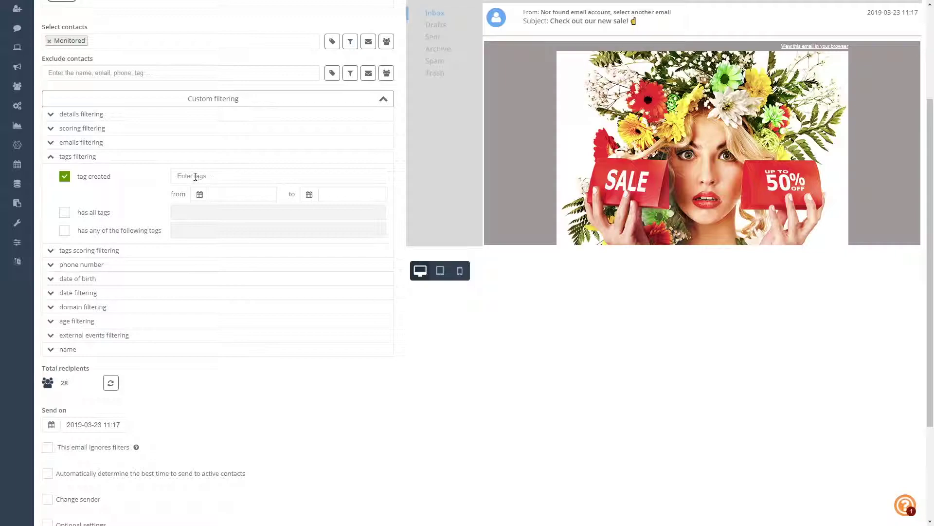
click(66, 232)
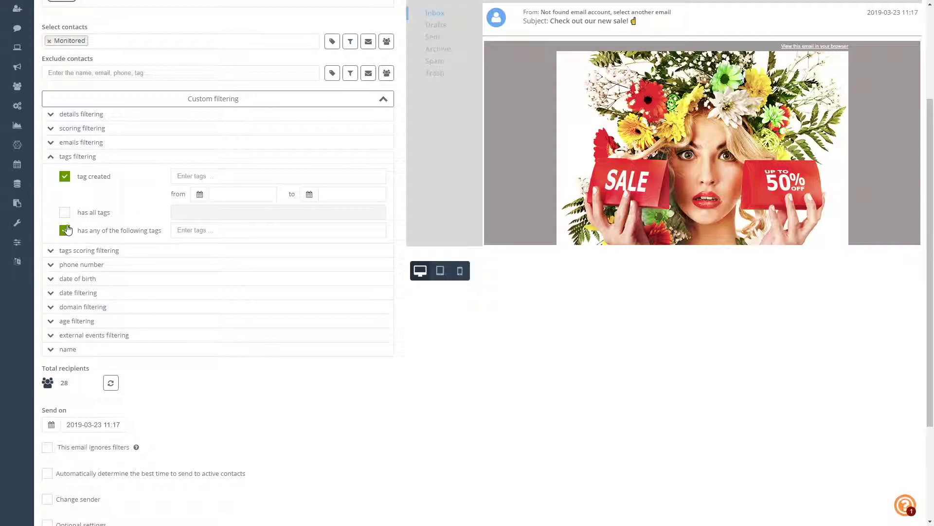
click(67, 233)
click(65, 213)
click(65, 213)
click(65, 176)
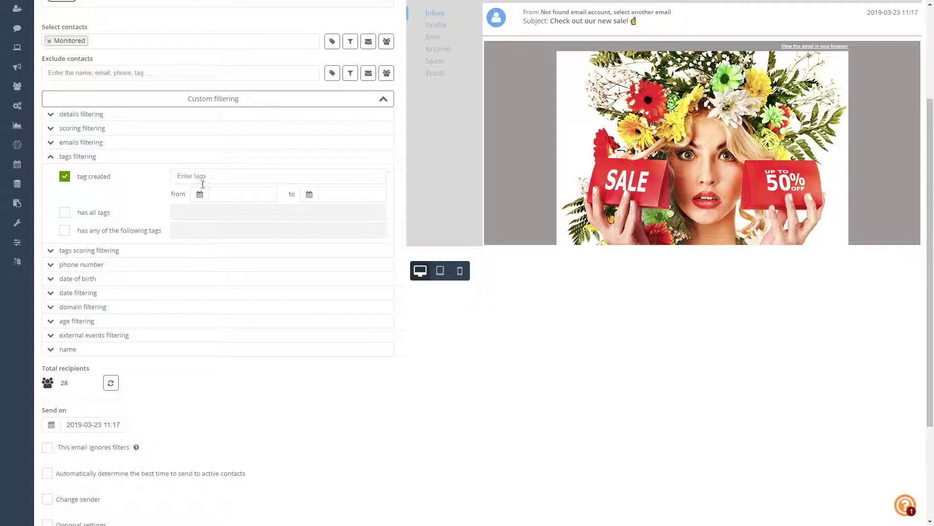
click(237, 195)
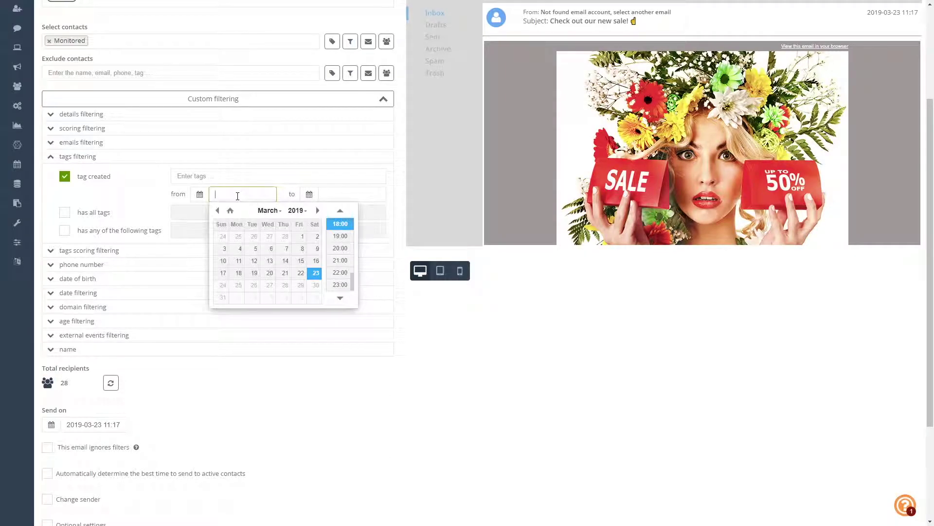
click(64, 177)
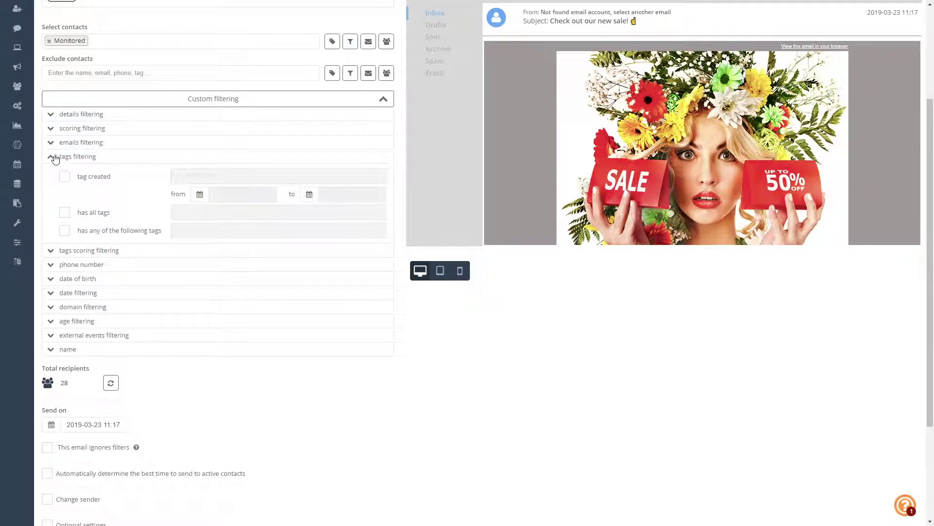
click(54, 157)
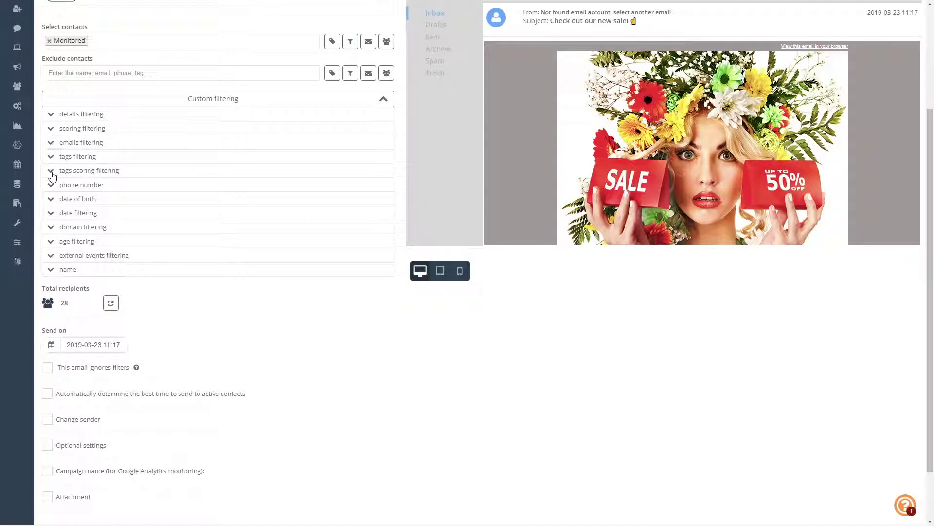
Step: Add a tags scoring filter for the tag purchase with scoring above 5 and below 10
click(52, 172)
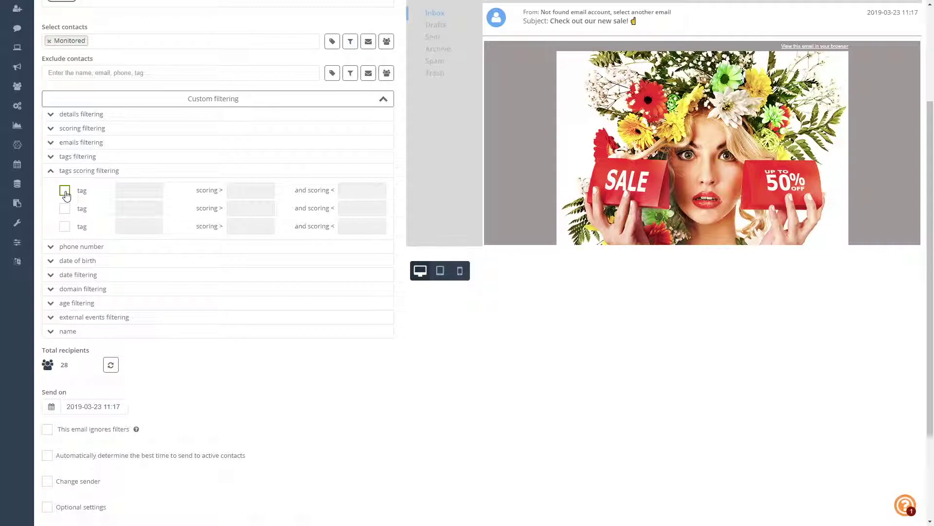
click(65, 190)
click(137, 190)
text(p)
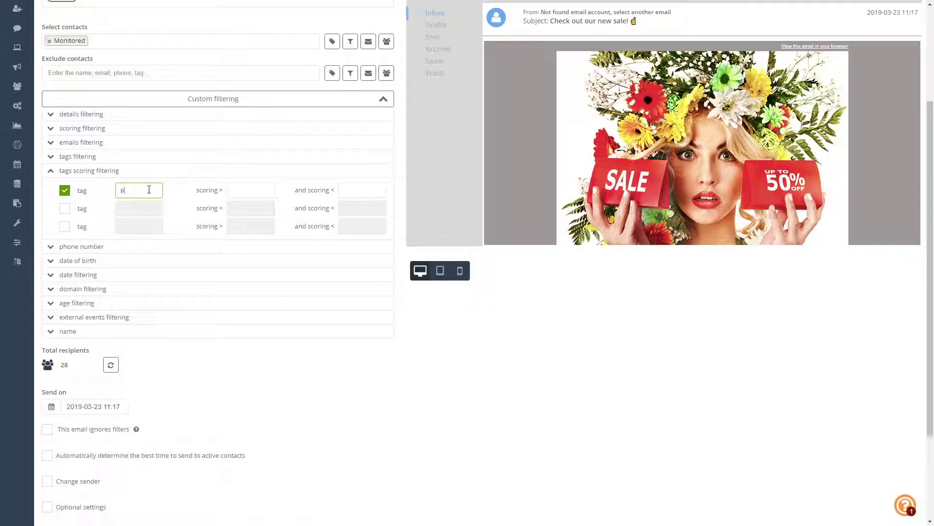
text(urchase)
click(252, 190)
text(5)
click(363, 188)
text(10)
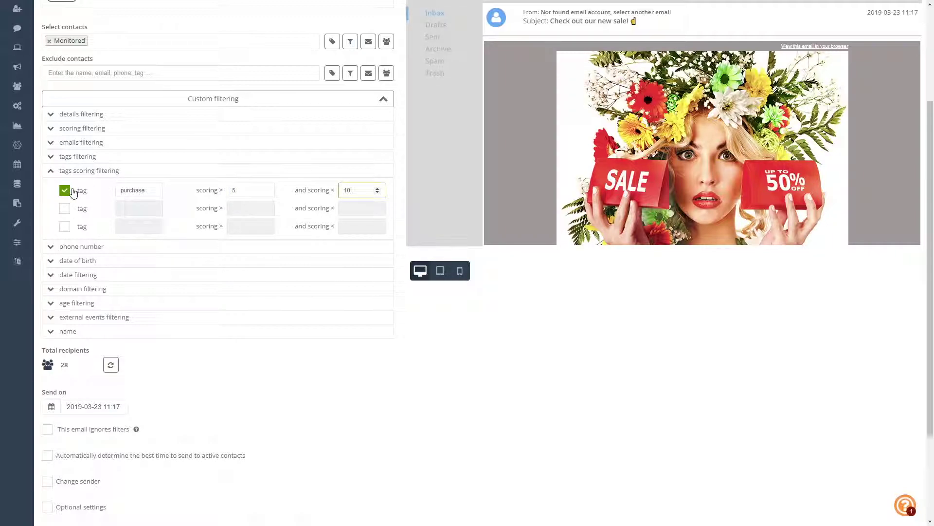
click(51, 171)
click(49, 185)
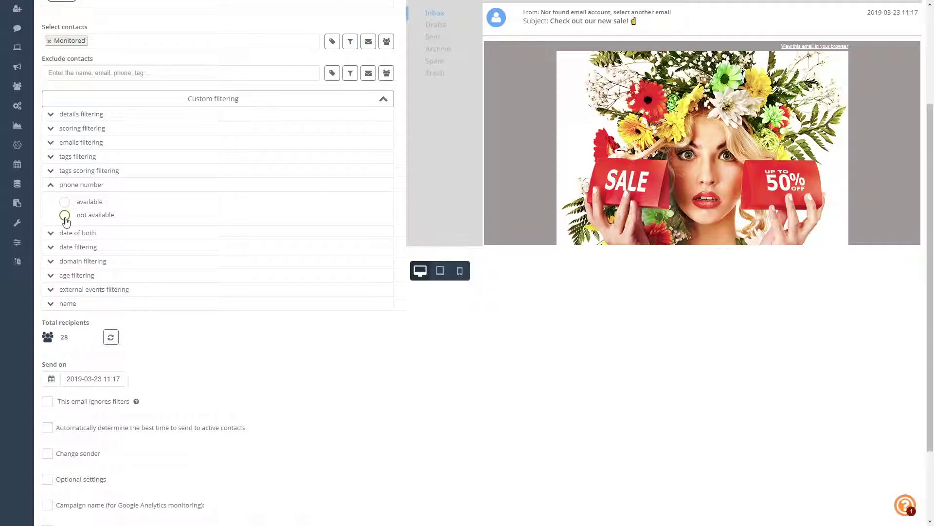
click(50, 186)
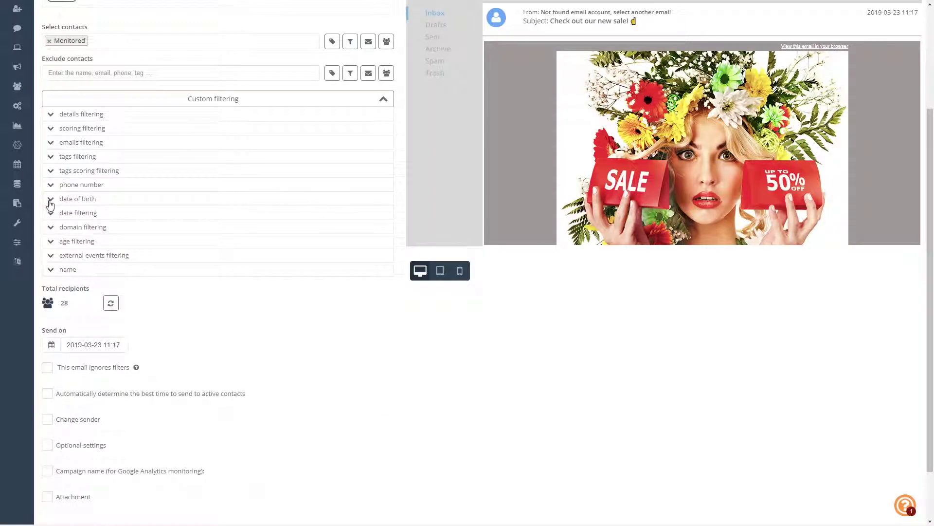
Step: View the availability options of the date of birth and name filters
click(50, 202)
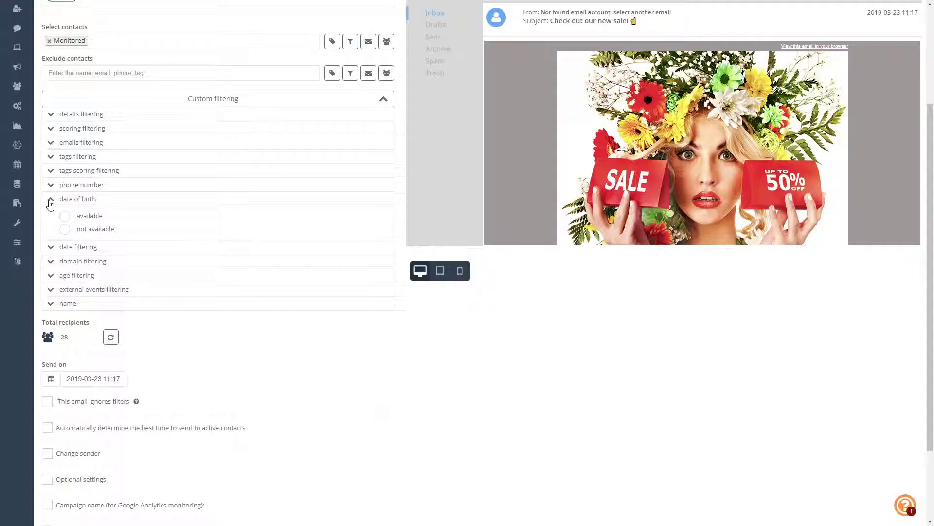
click(50, 201)
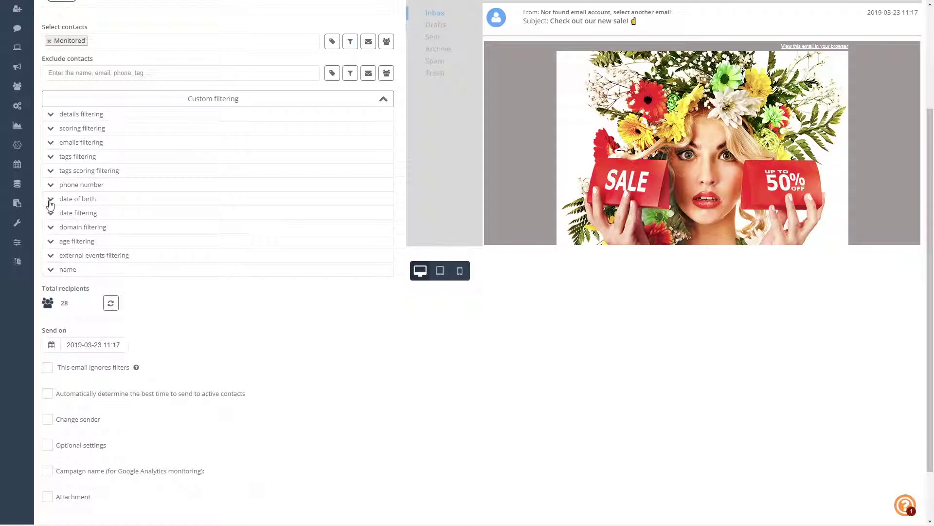
click(52, 274)
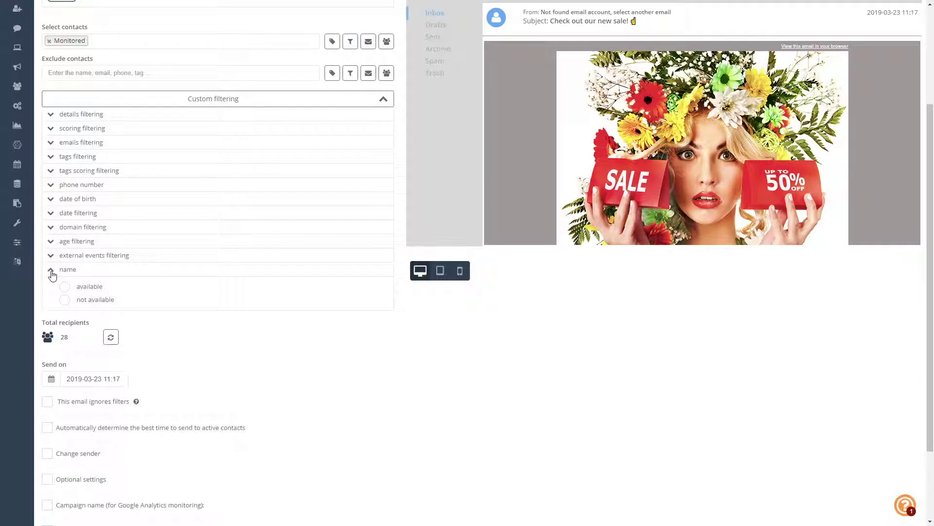
click(52, 274)
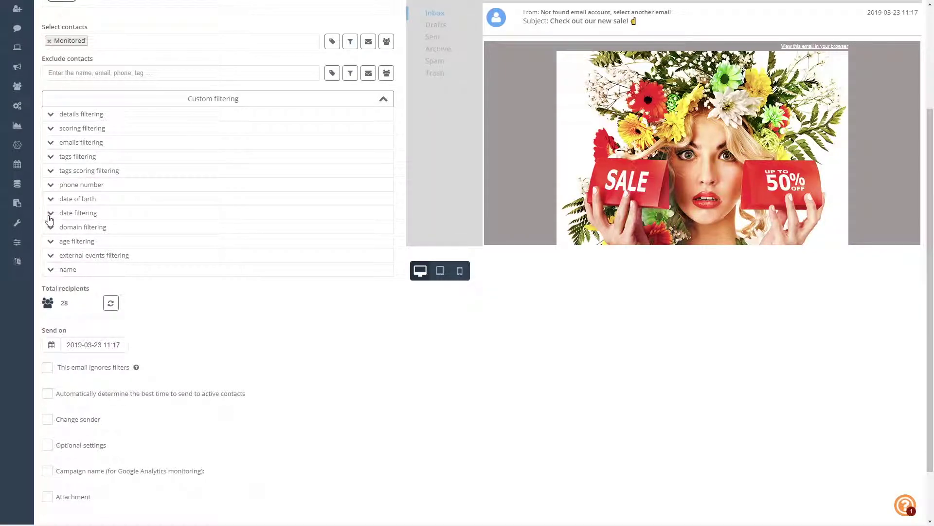
Step: Enable the created condition in the date filtering and look at the domain filtering option
click(49, 218)
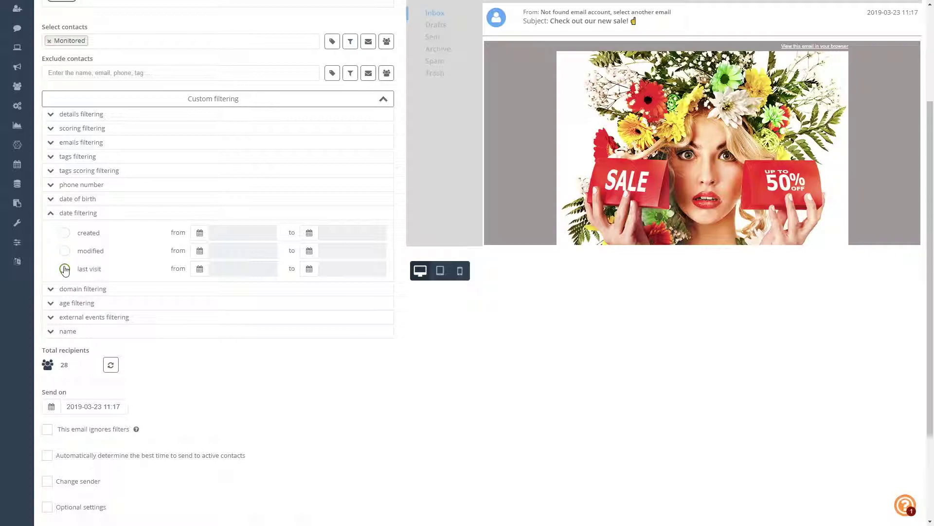
click(65, 233)
click(253, 234)
click(325, 232)
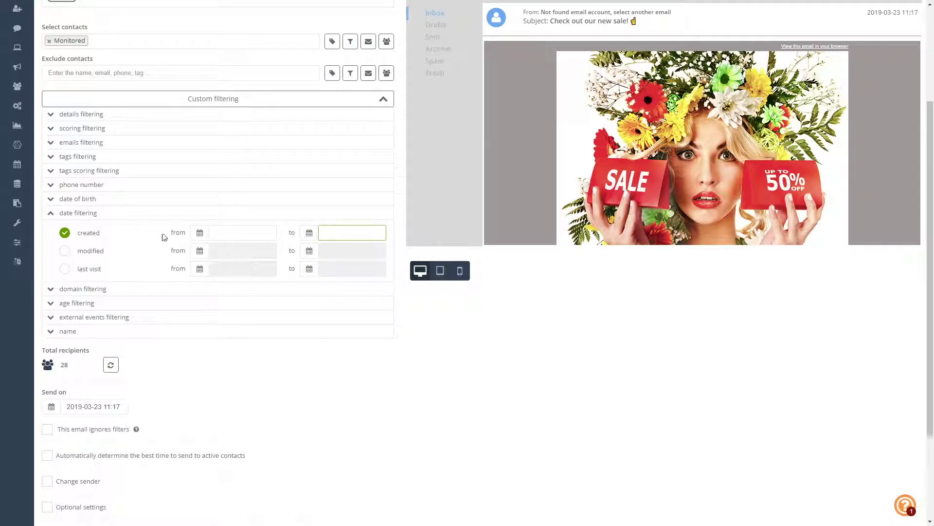
click(50, 214)
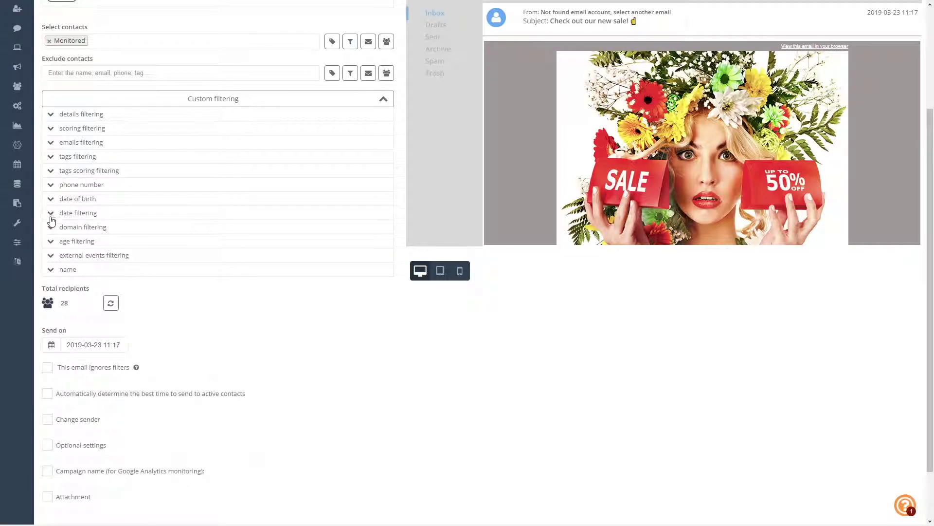
click(51, 228)
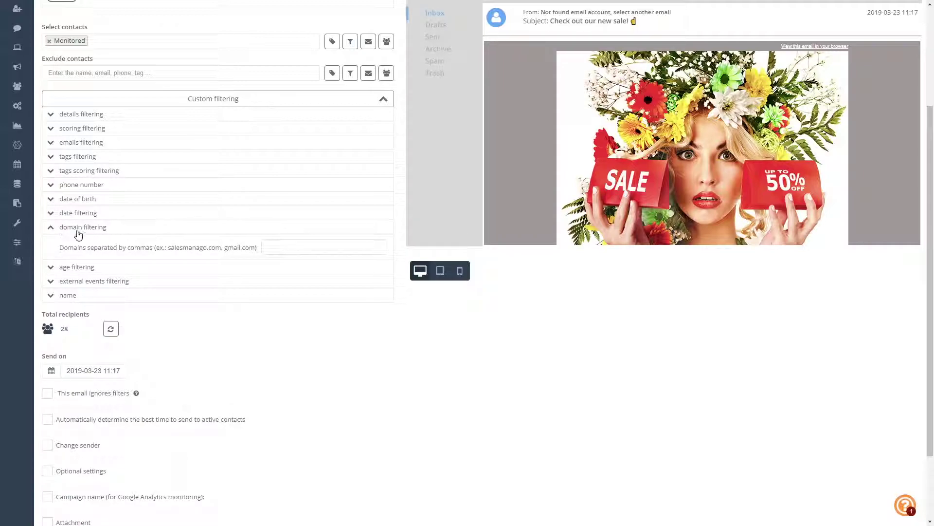
click(50, 227)
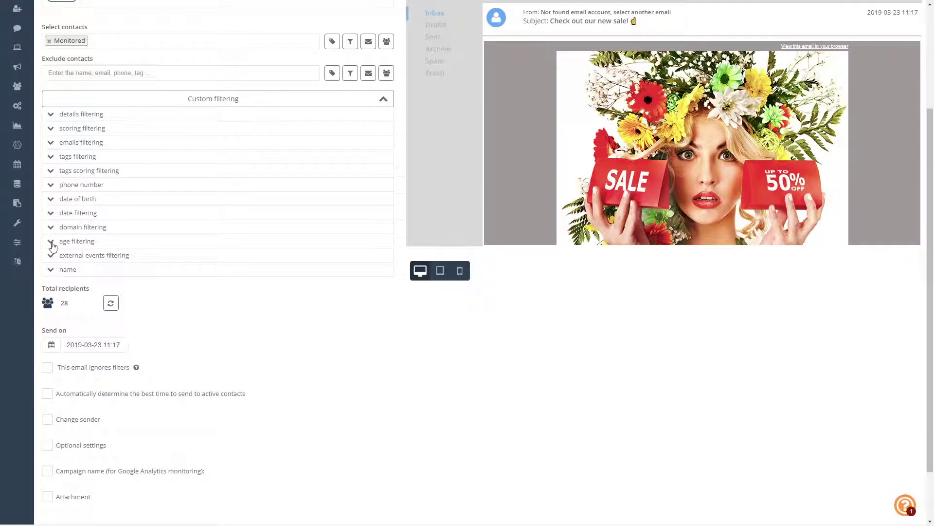
Step: Set the age filtering to contacts from 18 to 25 years
click(50, 242)
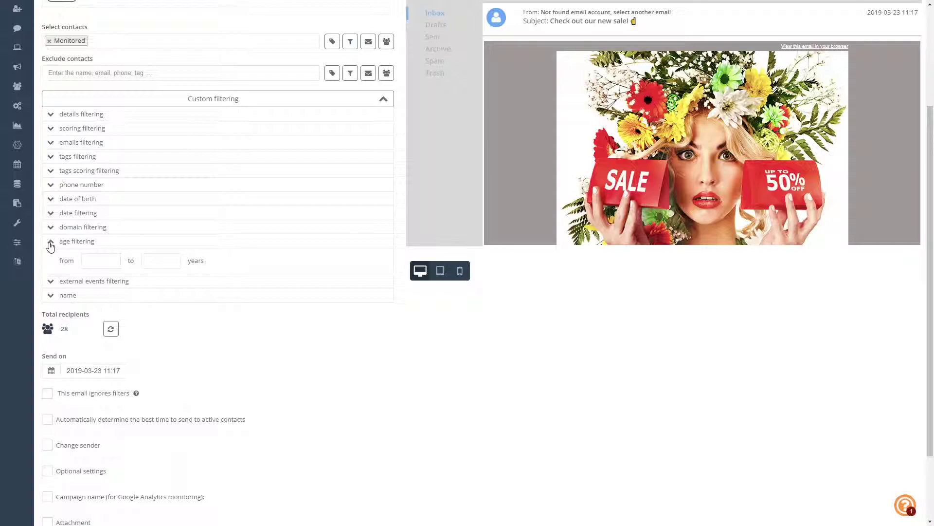
click(98, 260)
text(18)
click(154, 267)
text(25)
click(53, 242)
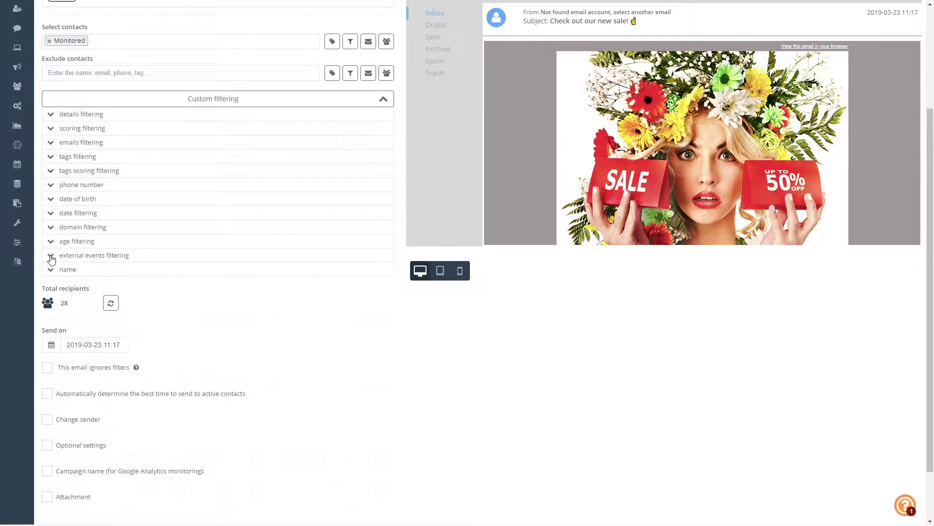
Step: View the detail fields of the external events filtering and collapse the custom filtering section
click(52, 258)
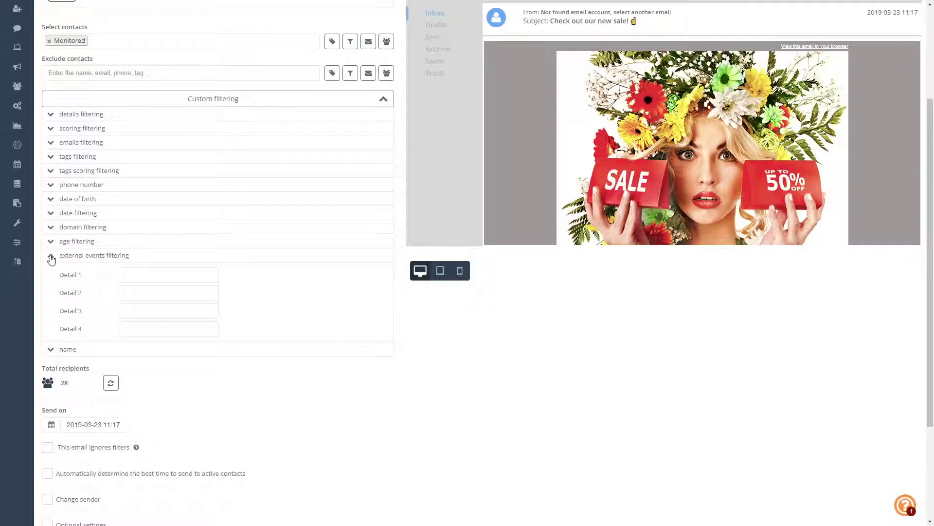
click(50, 256)
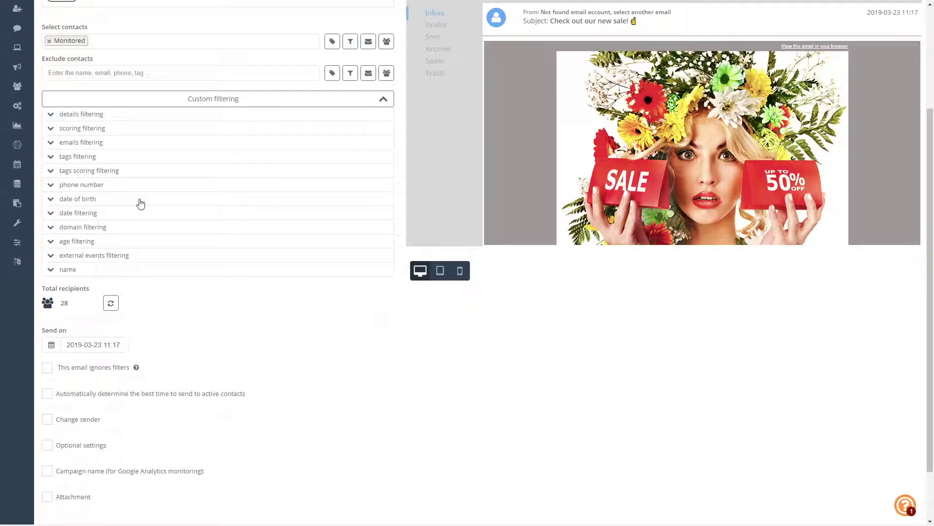
click(151, 100)
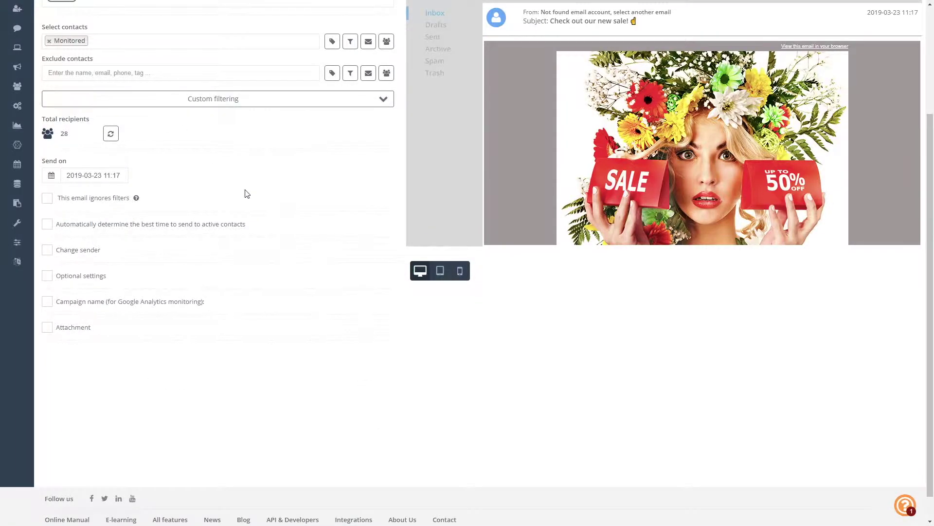
Step: Recalculate the total number of recipients with the custom filters applied
scroll(247, 194, up, 3)
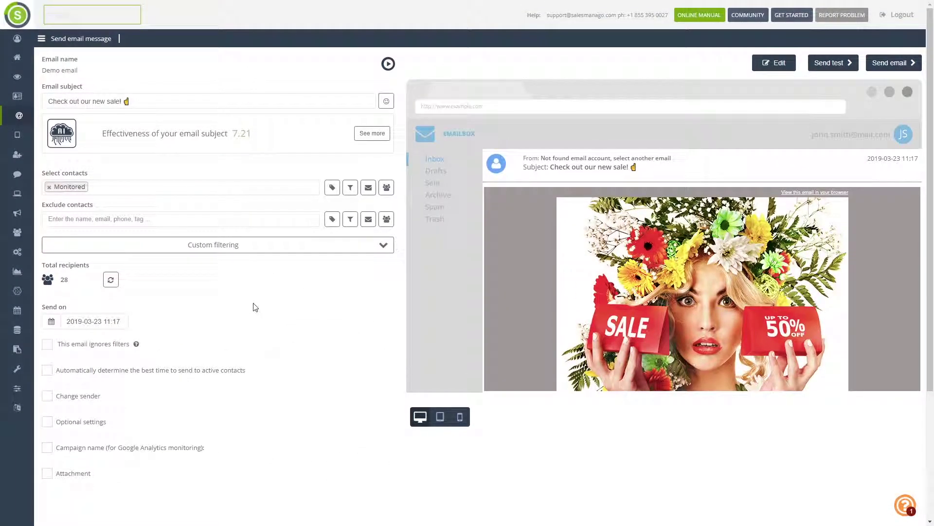
click(111, 281)
click(111, 281)
Step: Schedule the email to be sent on 2019-06-01 at 11:17
scroll(188, 298, down, 2)
scroll(188, 298, down, 1)
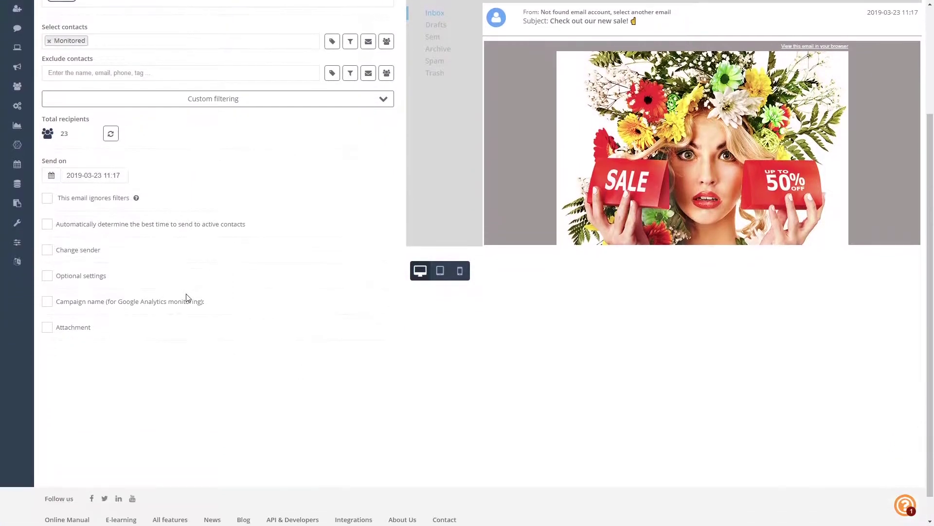
click(96, 176)
click(169, 191)
click(169, 191)
click(169, 191)
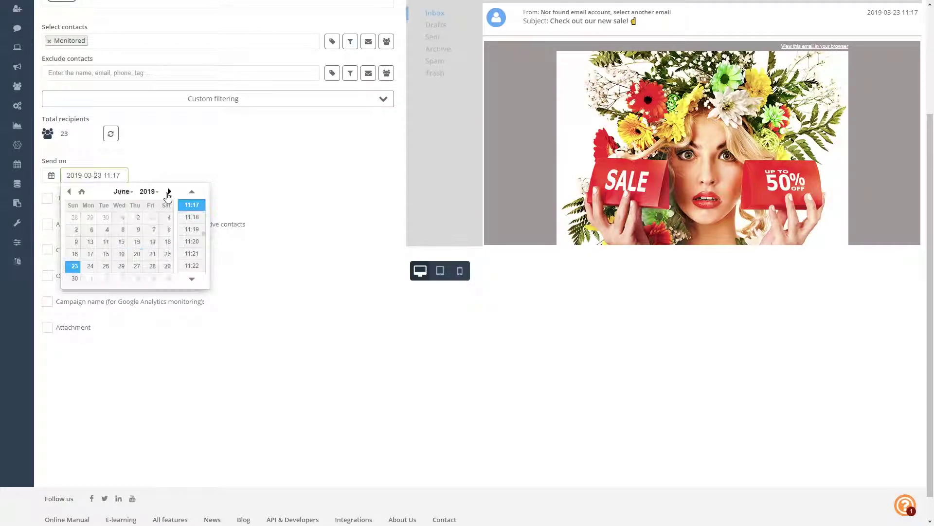
click(167, 218)
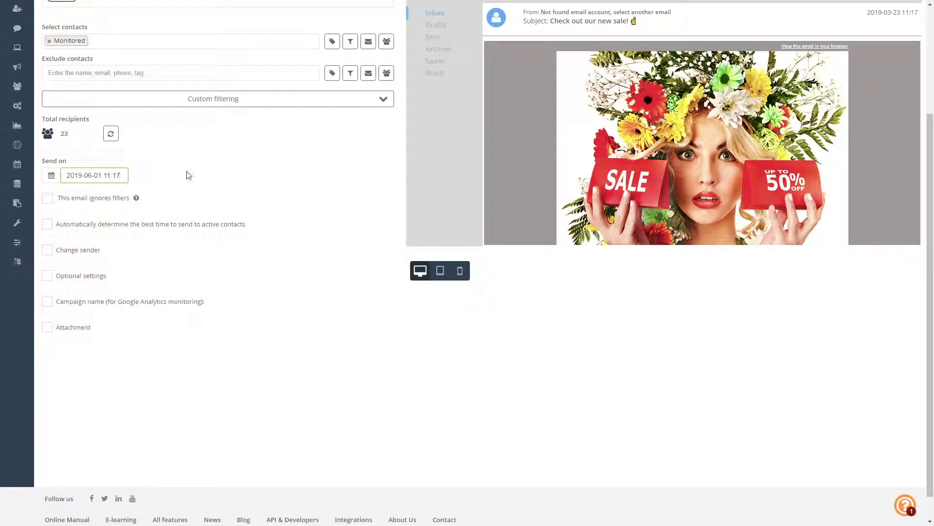
click(188, 174)
Step: Try out ignoring filters and automatically determining the best send time by hour, day of the week, and day and hour
click(47, 199)
click(47, 198)
click(47, 225)
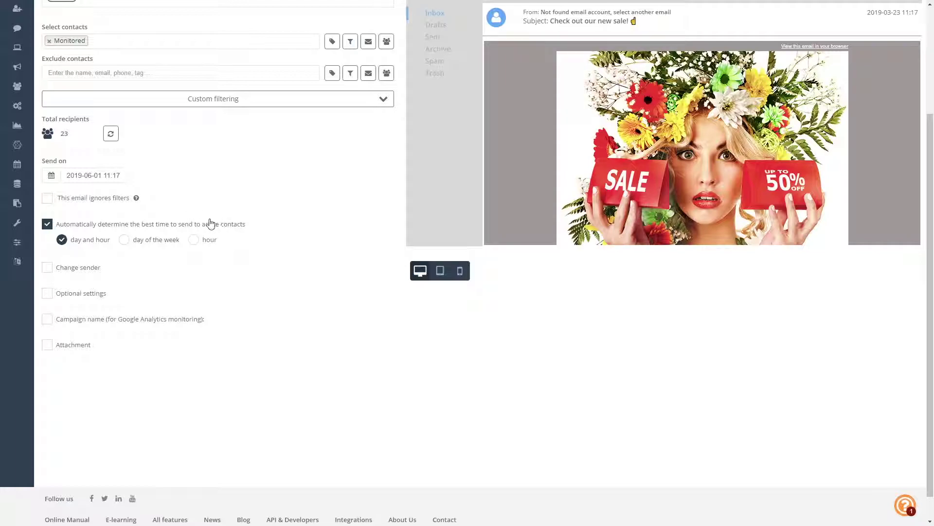
click(194, 240)
click(125, 241)
click(62, 241)
click(48, 224)
Step: Try out the change sender option and open its list of sending email accounts
click(49, 254)
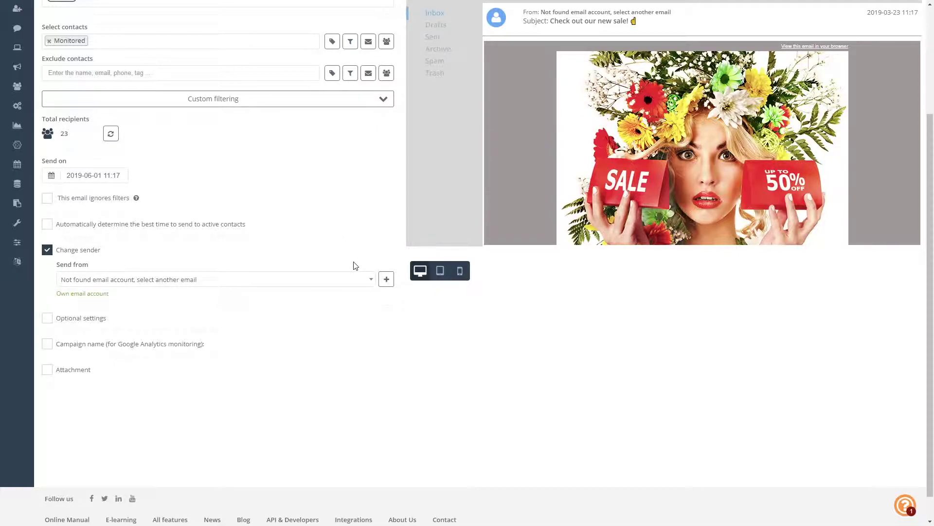
click(354, 285)
click(354, 285)
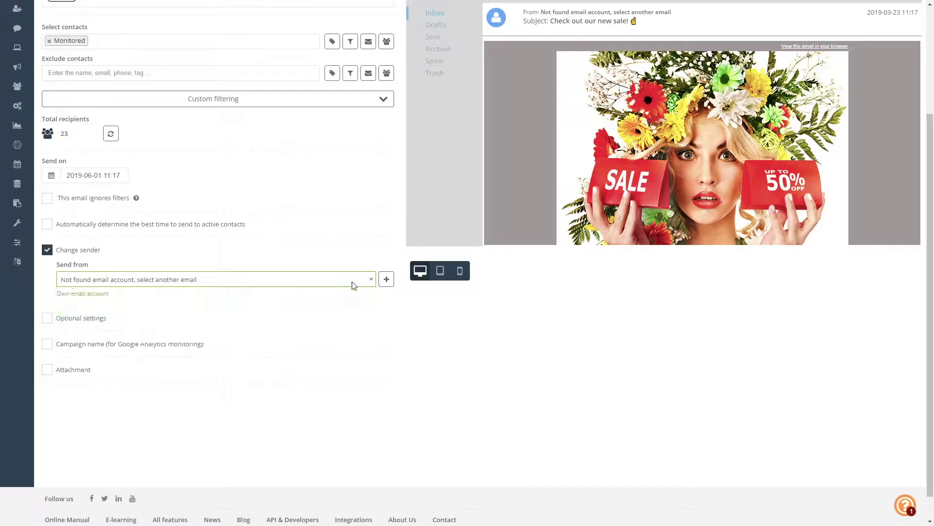
click(48, 251)
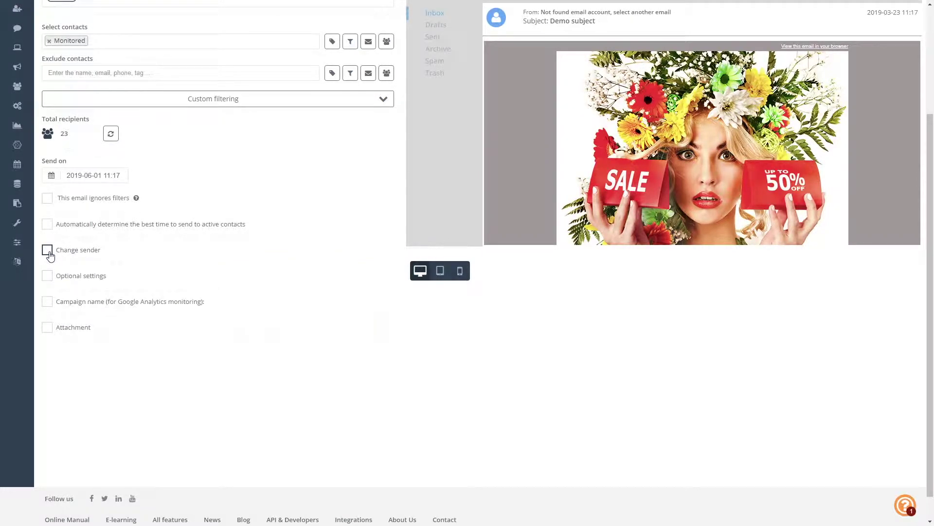
Step: Try out the optional settings for sending to 20% of selected contacts and personalizing the sender field from contact cards
click(48, 276)
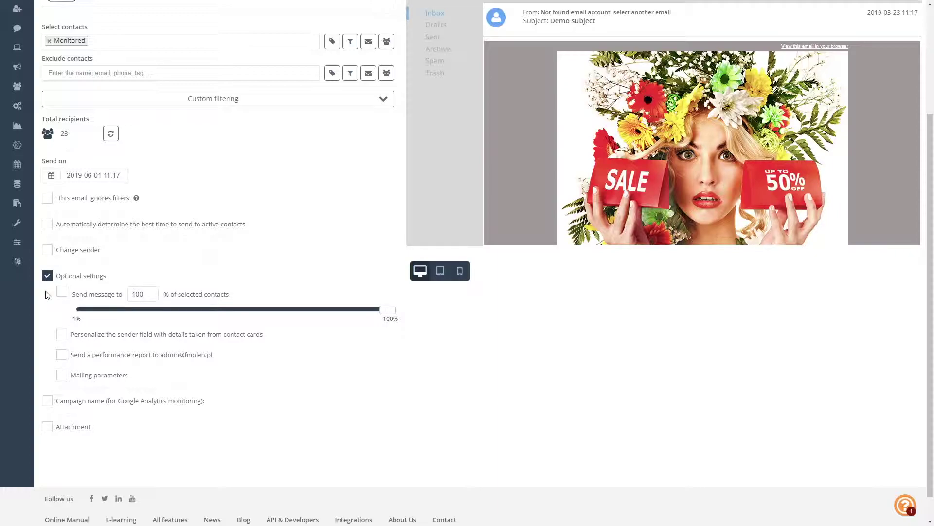
scroll(48, 300, down, 1)
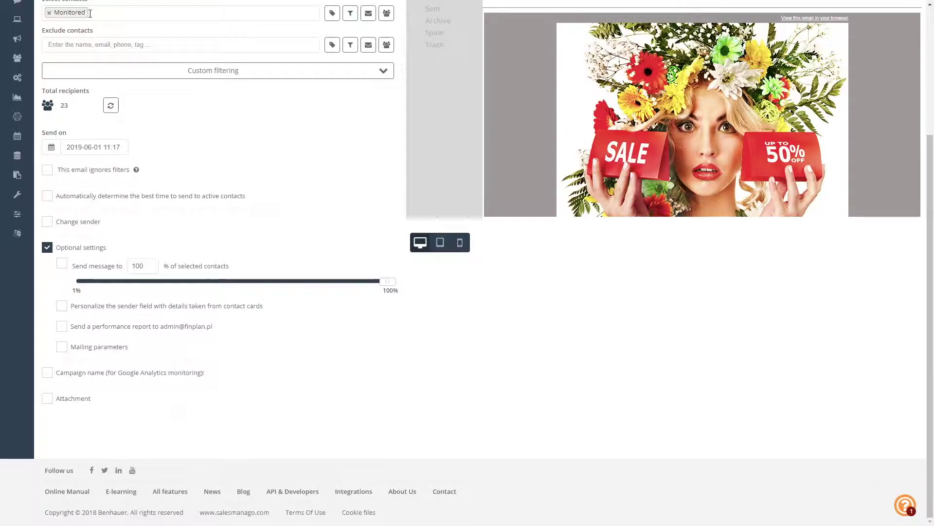
click(60, 266)
drag(388, 286, 136, 298)
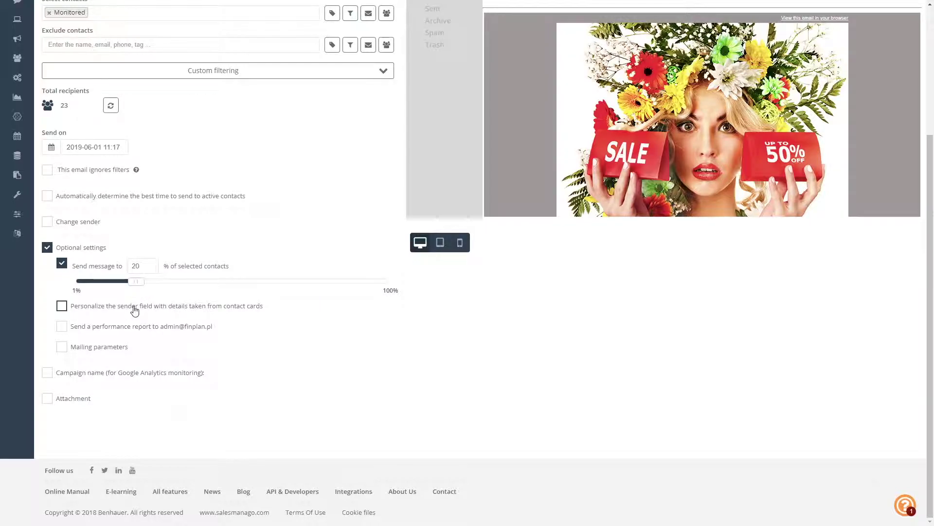
click(62, 267)
click(62, 308)
click(61, 307)
Step: Try out a performance report sent after 9 days and turn the optional settings off again
click(61, 327)
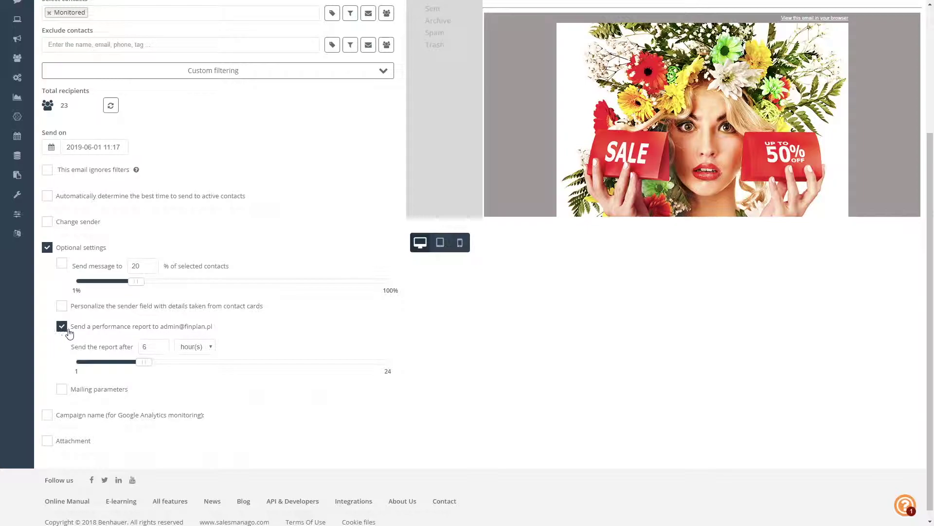
drag(143, 363, 185, 369)
click(199, 349)
click(199, 371)
mouse_move(146, 365)
mouse_down()
mouse_move(411, 374)
mouse_move(160, 369)
mouse_up()
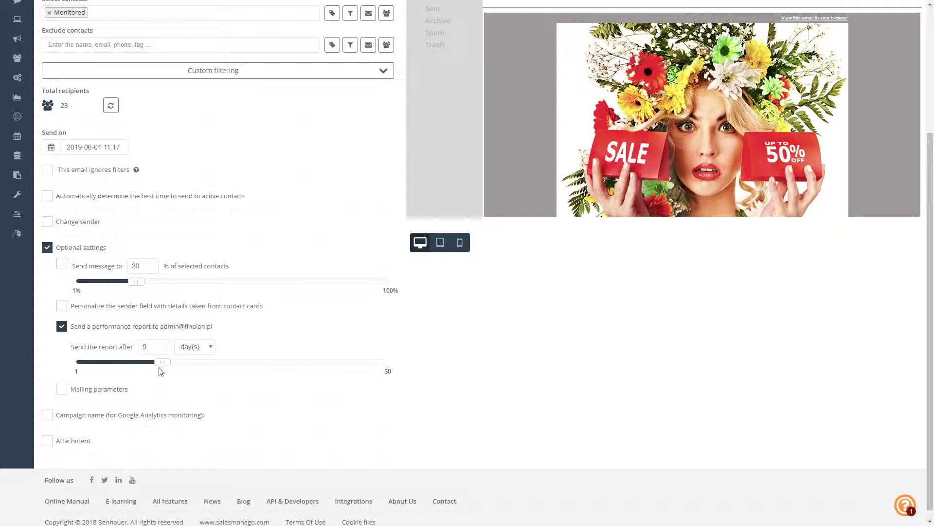
click(62, 327)
click(48, 250)
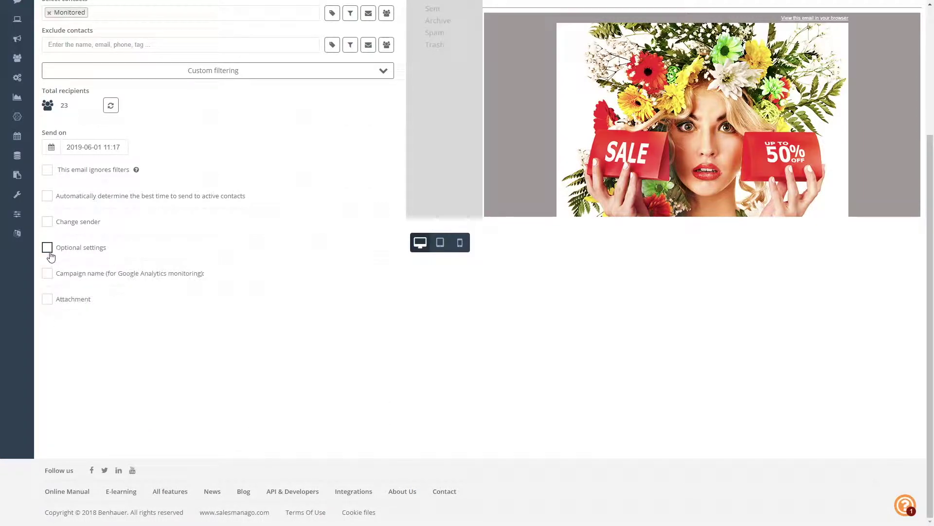
Step: Try out the Google Analytics campaign name and attachment options
click(47, 274)
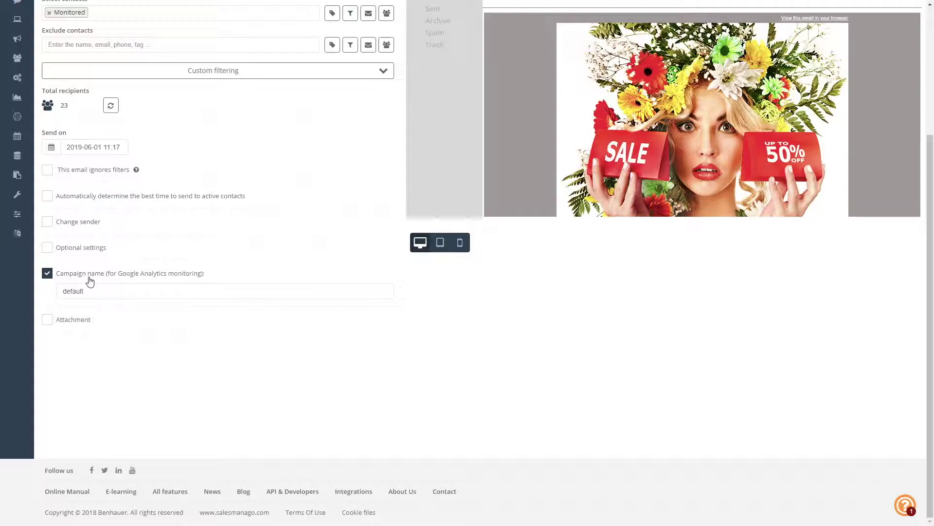
click(47, 275)
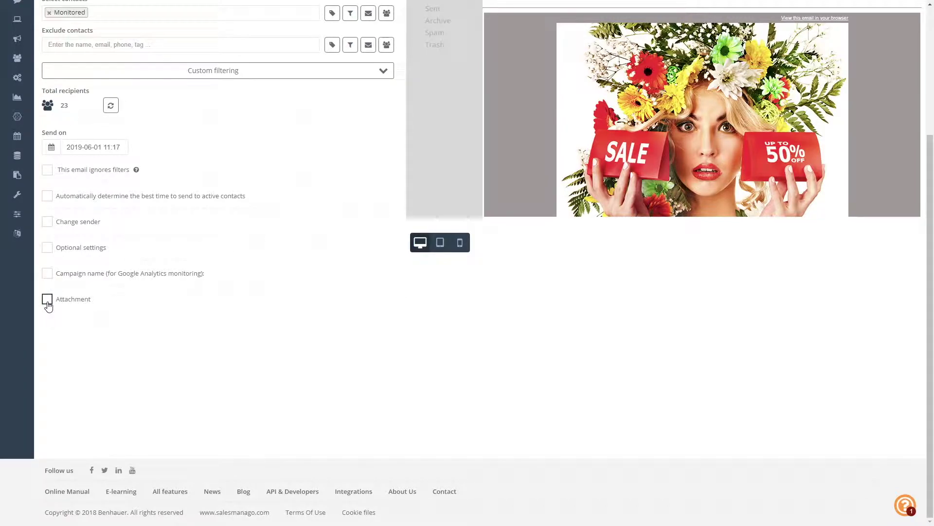
click(47, 301)
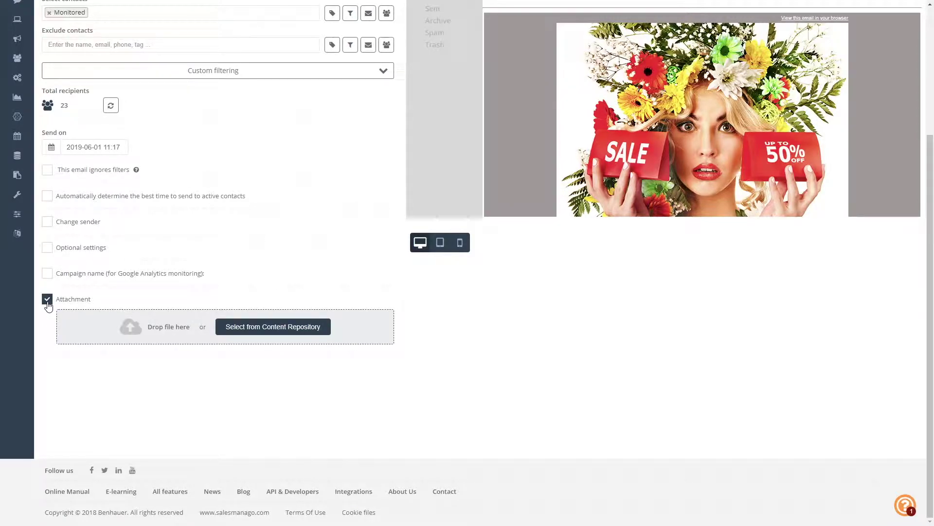
click(47, 302)
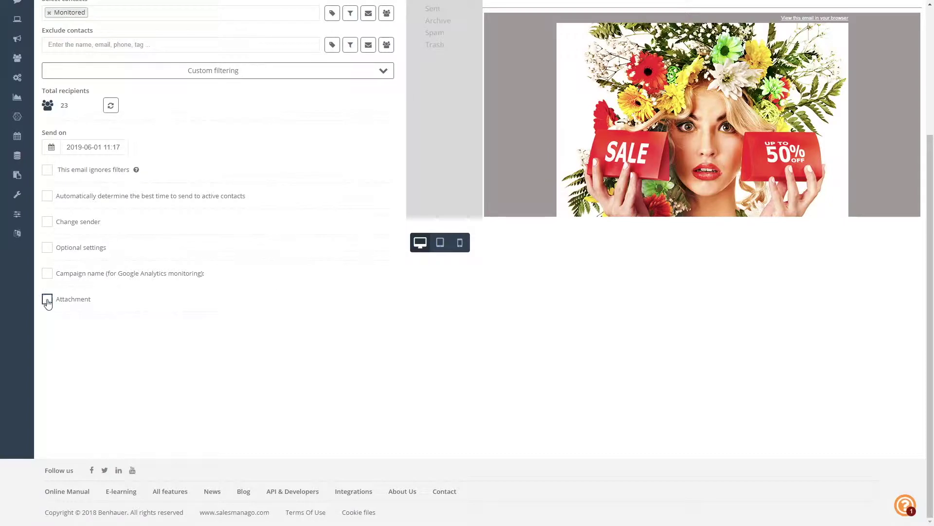
Step: Preview the email in the tablet and mobile layouts and return to the desktop layout
scroll(363, 377, up, 3)
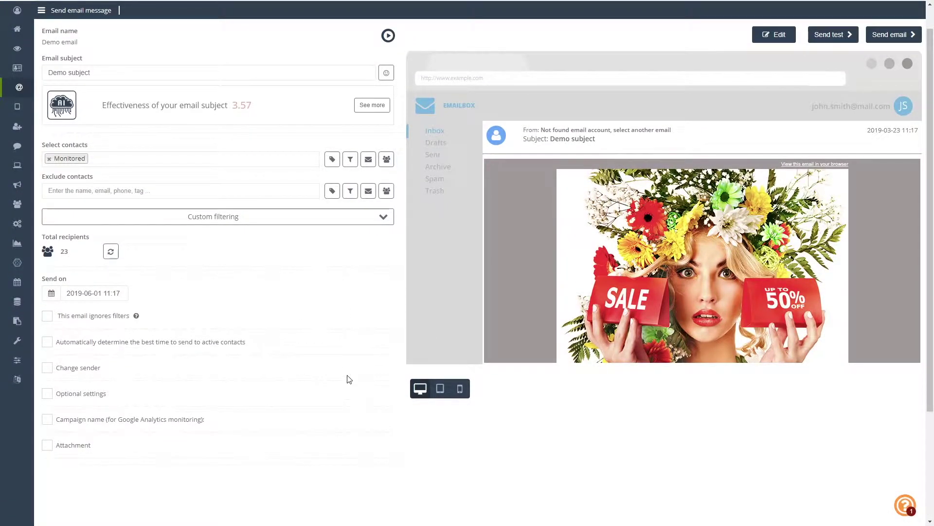
scroll(348, 380, up, 1)
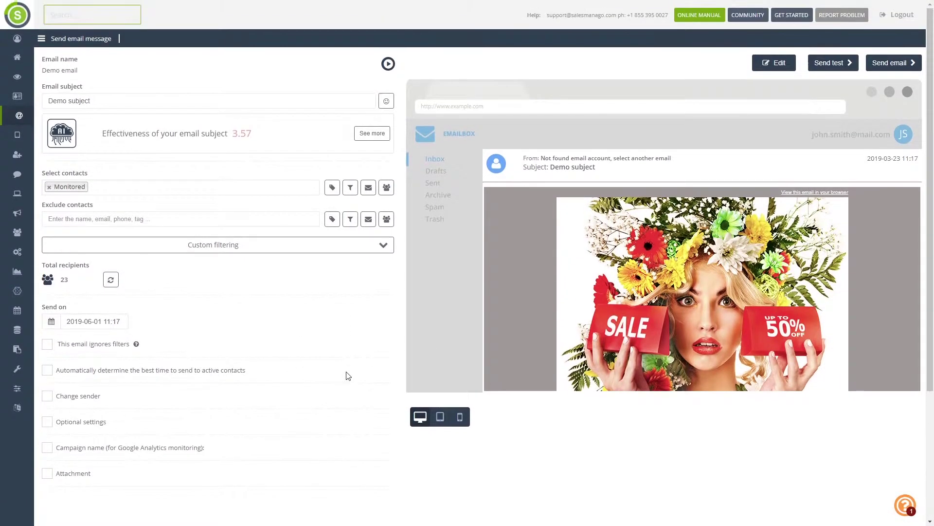
click(439, 418)
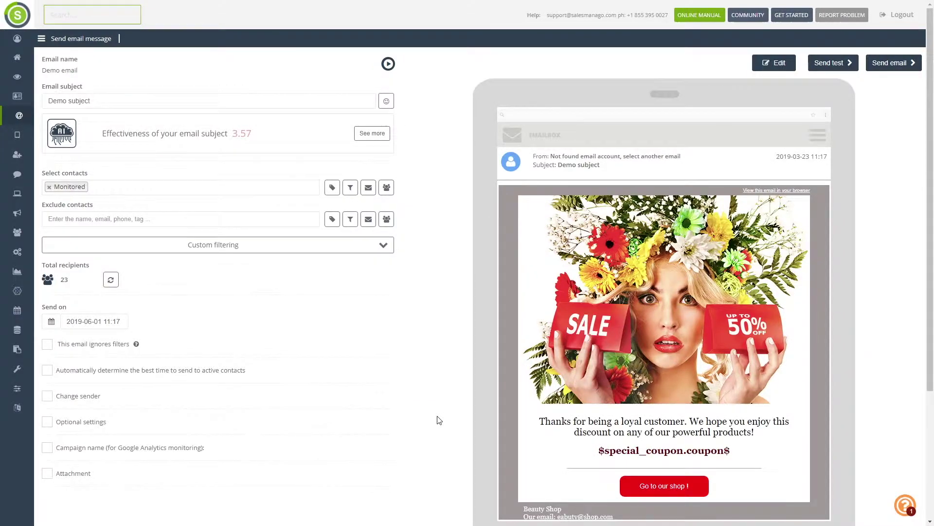
scroll(440, 417, down, 4)
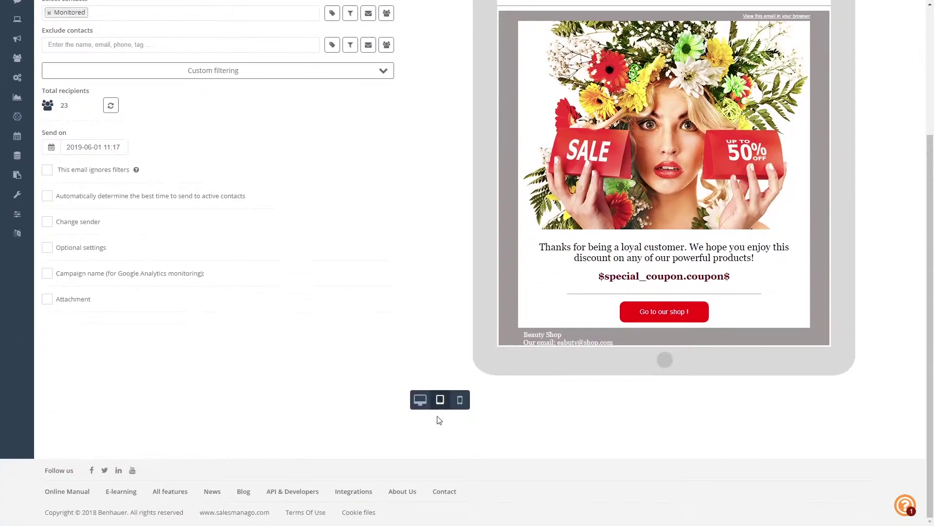
click(460, 402)
scroll(467, 334, up, 4)
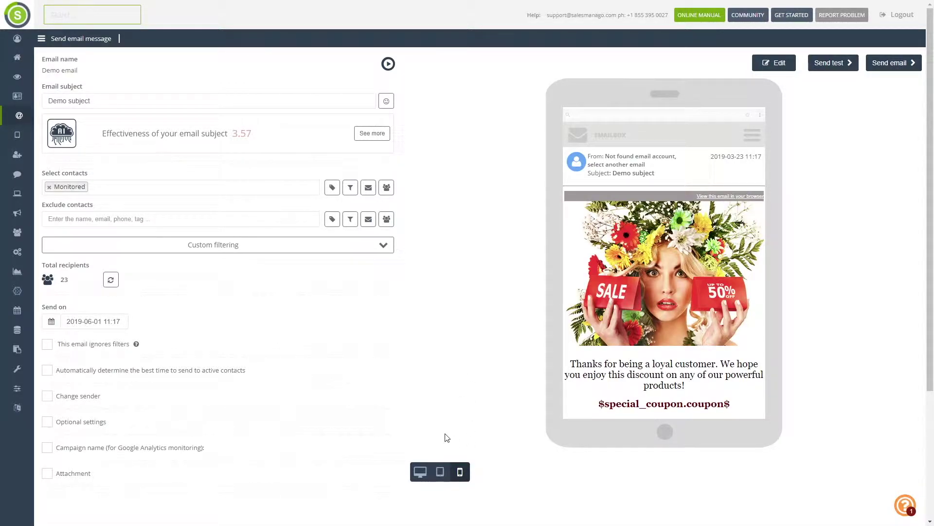
click(421, 471)
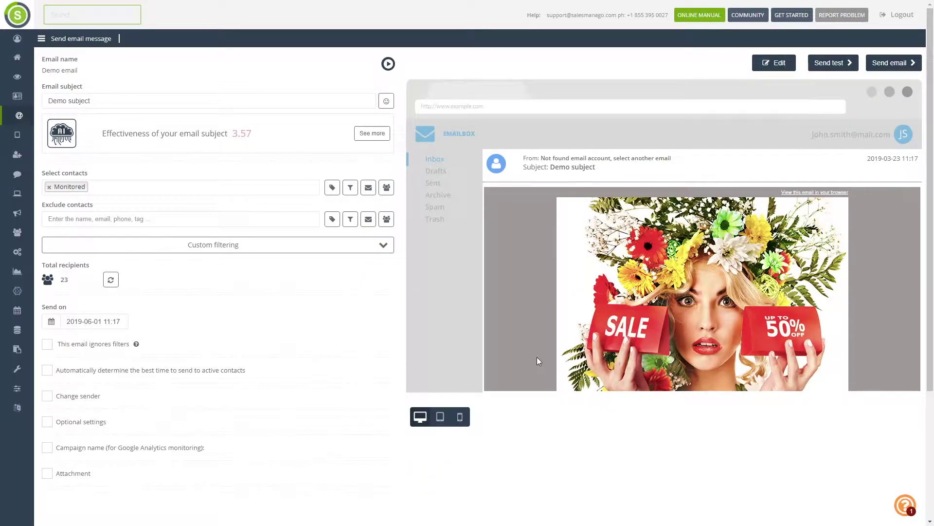